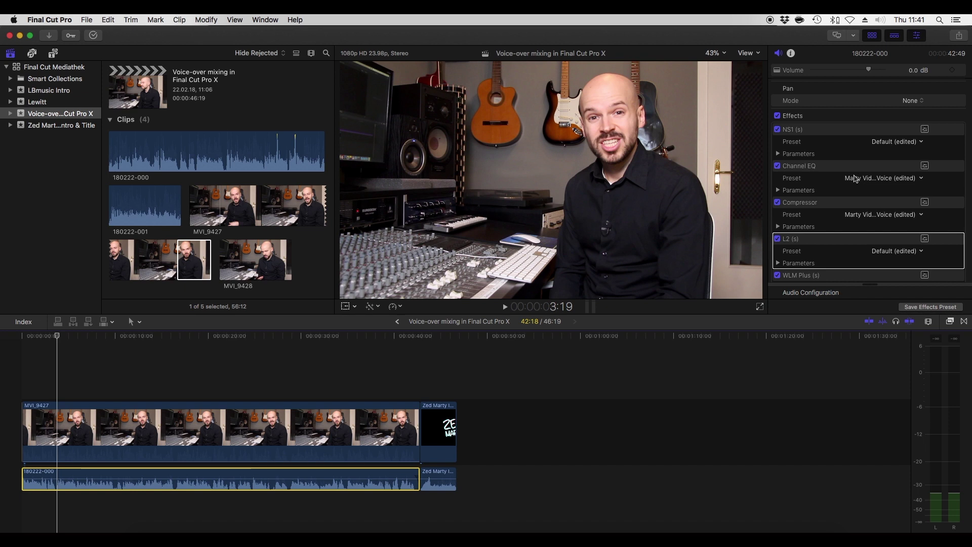
Show the Effects Browser and examine the installed audio effect categories, including those of third-party plug-in makers
scroll(855, 179, down, 1)
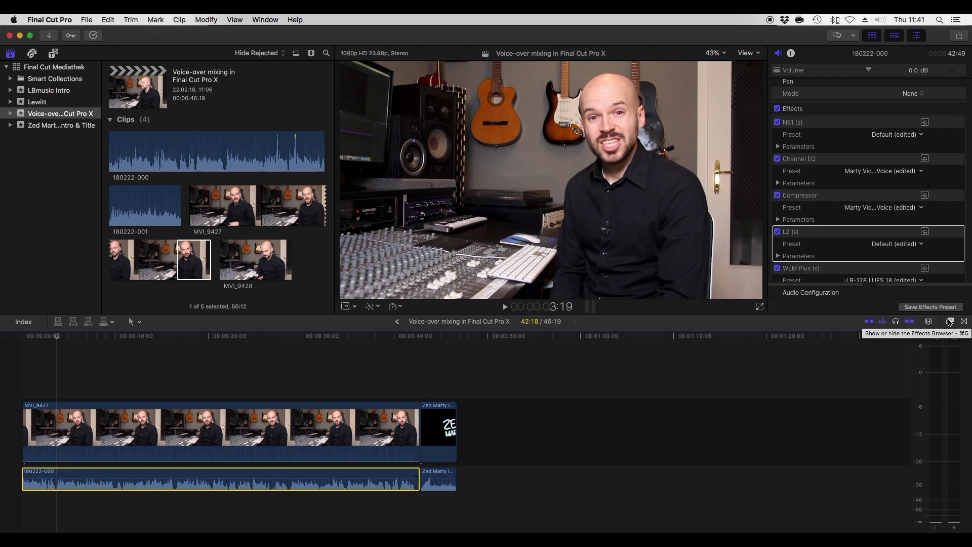
click(950, 322)
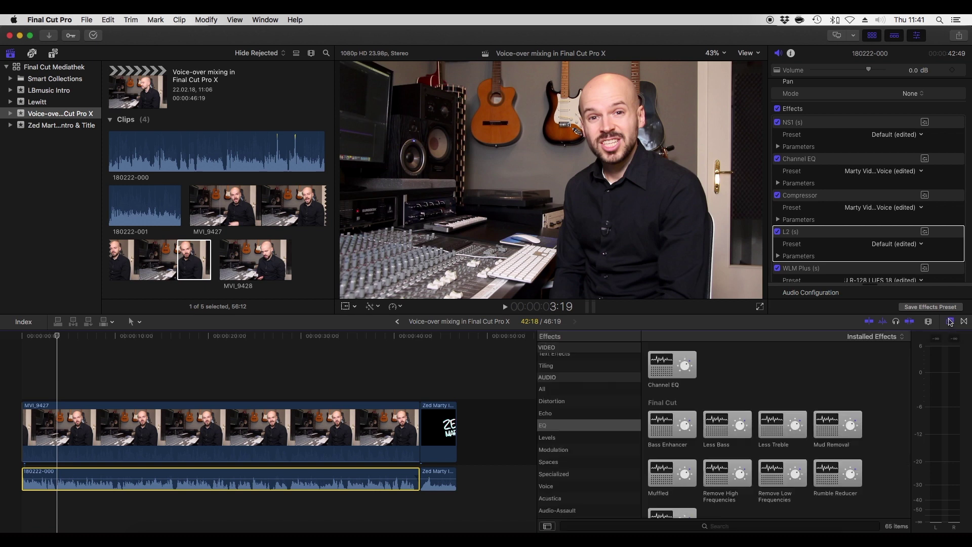
scroll(606, 409, up, 10)
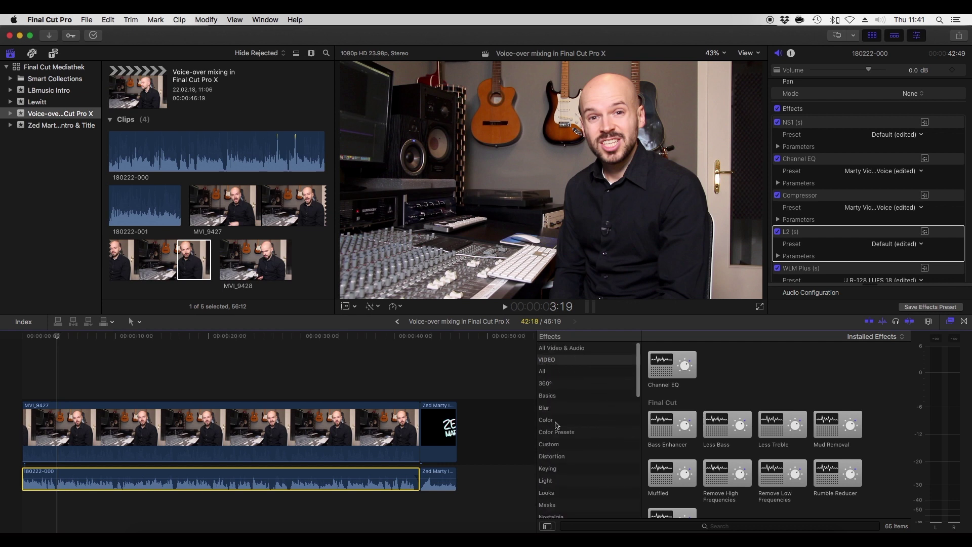
scroll(638, 367, down, 2)
drag(638, 367, 637, 378)
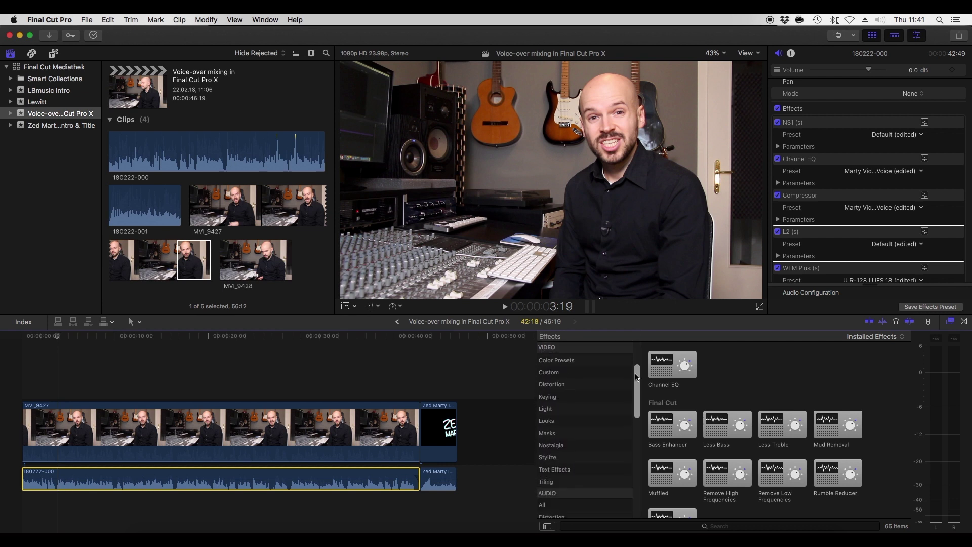
scroll(606, 398, down, 5)
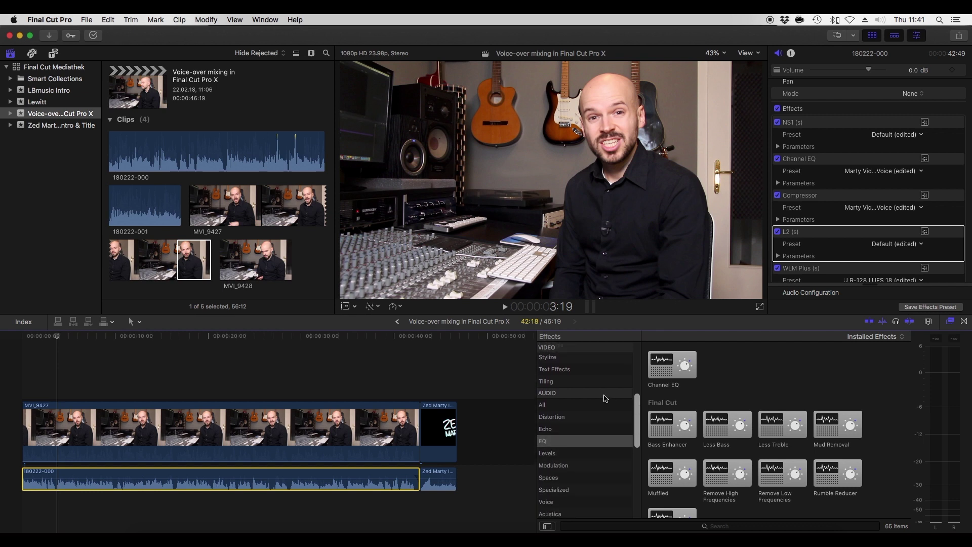
drag(637, 417, 636, 470)
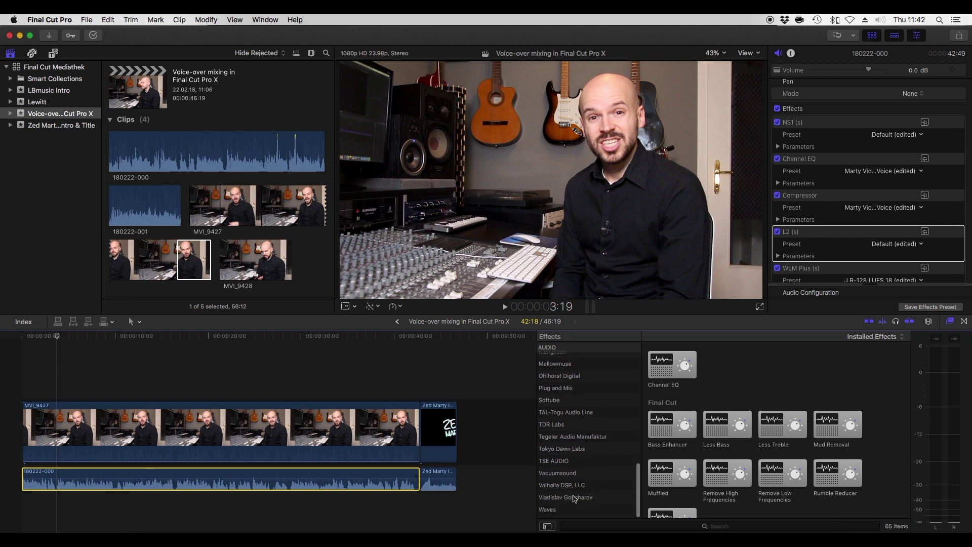
scroll(638, 457, up, 2)
drag(638, 457, 641, 420)
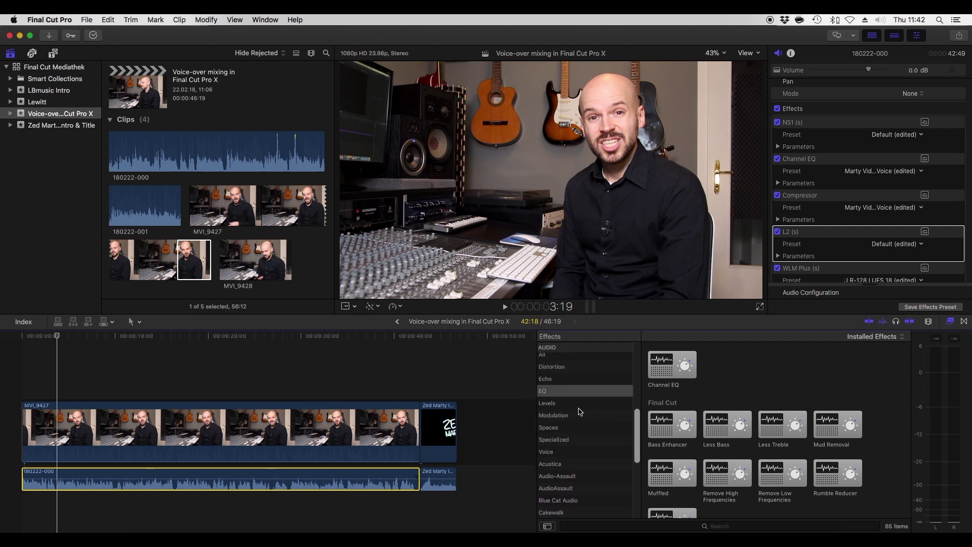
Add the Channel EQ effect from the EQ category to the 180222-000 audio clip
click(551, 395)
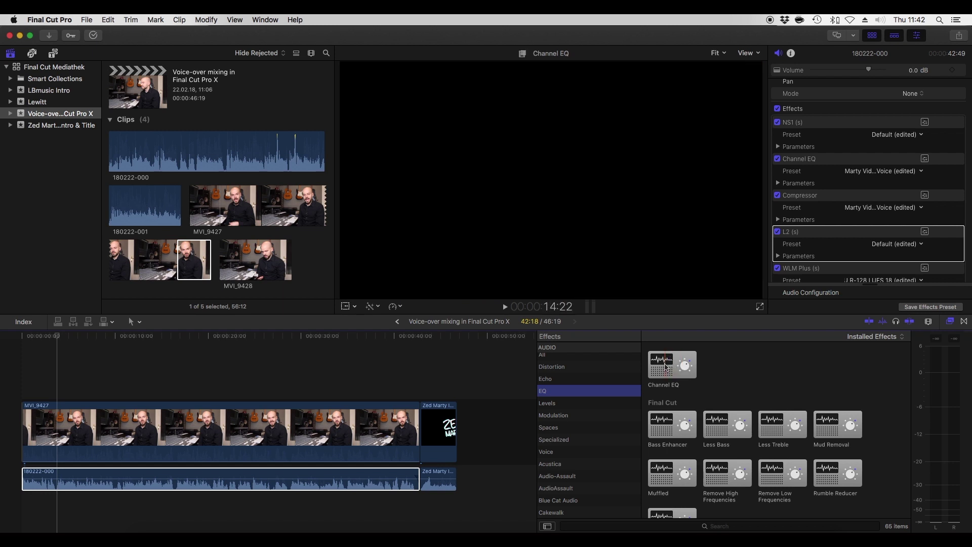
click(671, 365)
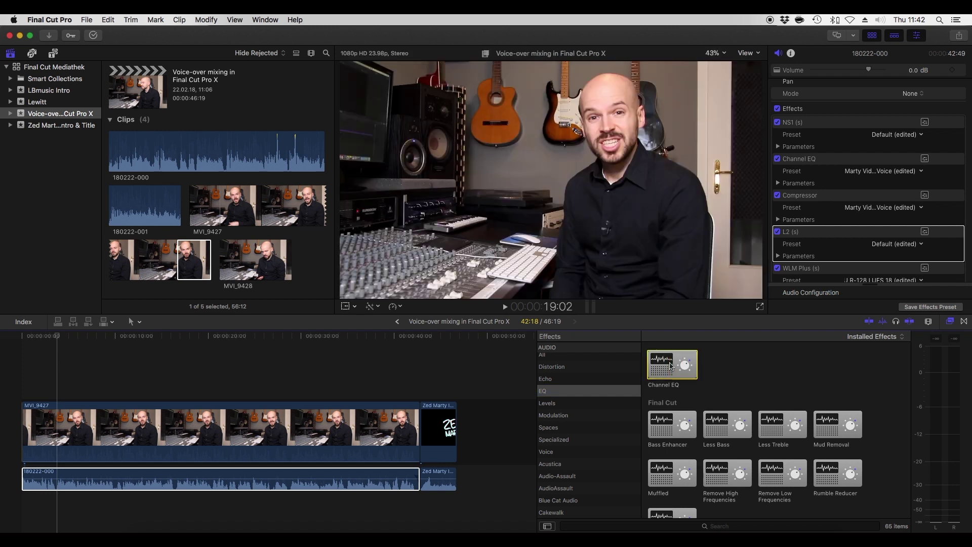
drag(671, 366, 309, 481)
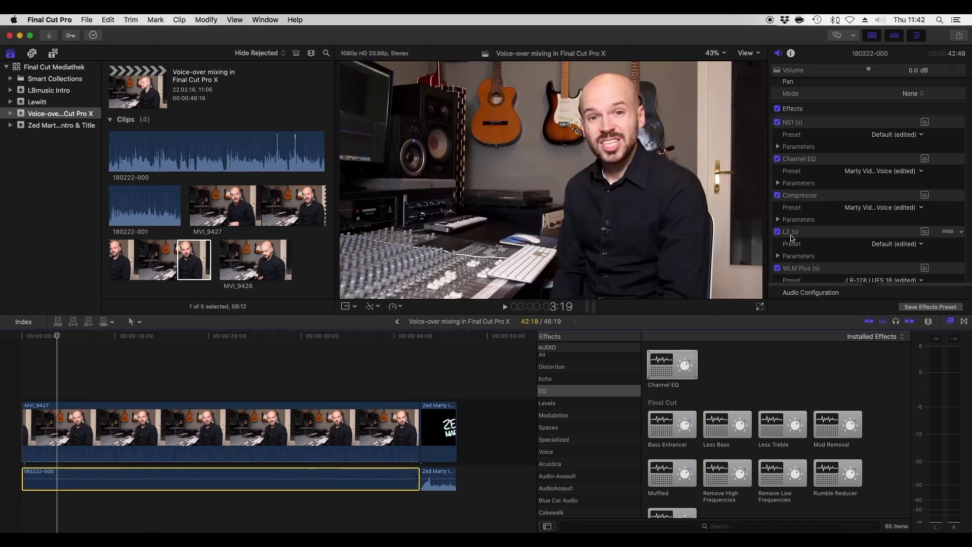
Open the newly added Channel EQ and set about +6.5 dB at 255 Hz, -6.5 dB at 2550 Hz and -7.0 dB at 73 Hz
scroll(792, 238, down, 2)
scroll(794, 241, down, 2)
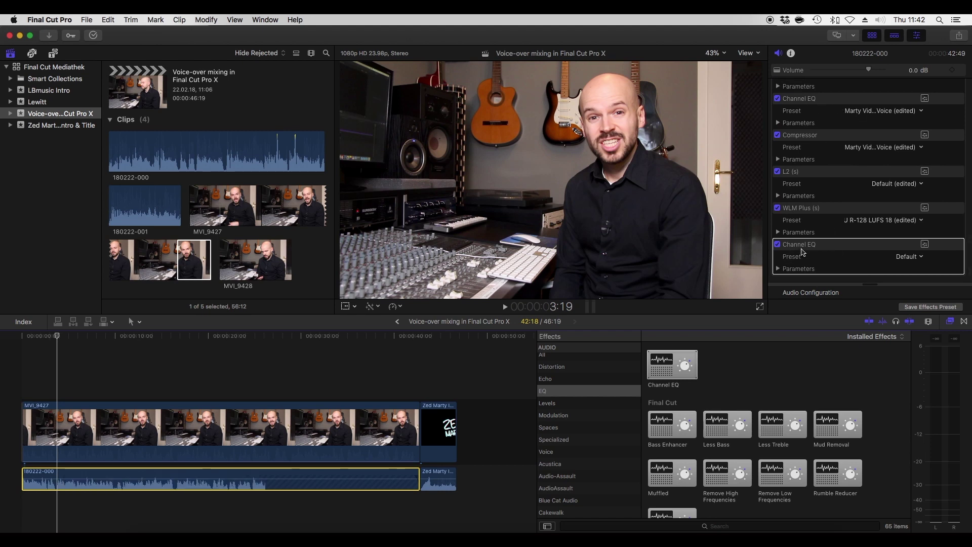
click(924, 244)
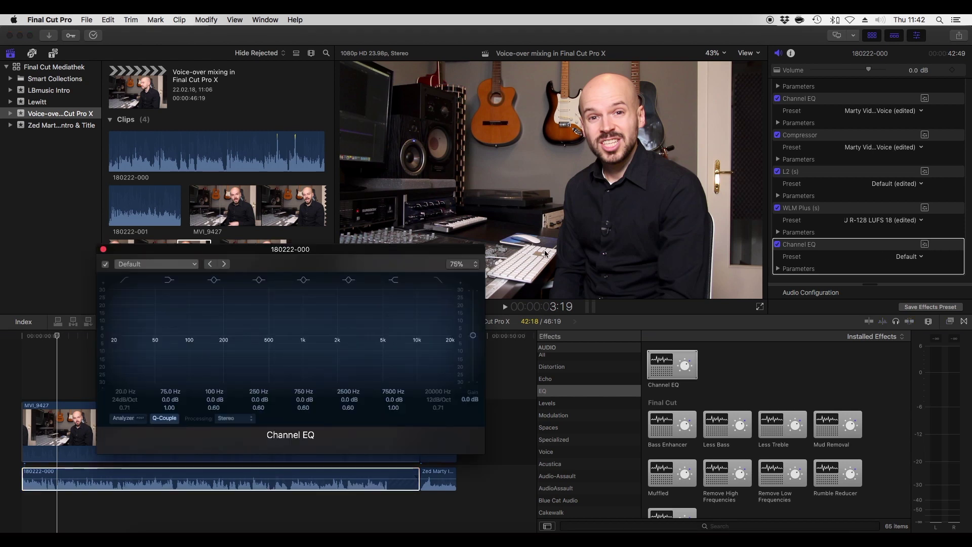
drag(438, 252, 512, 188)
drag(311, 272, 311, 256)
drag(423, 271, 423, 287)
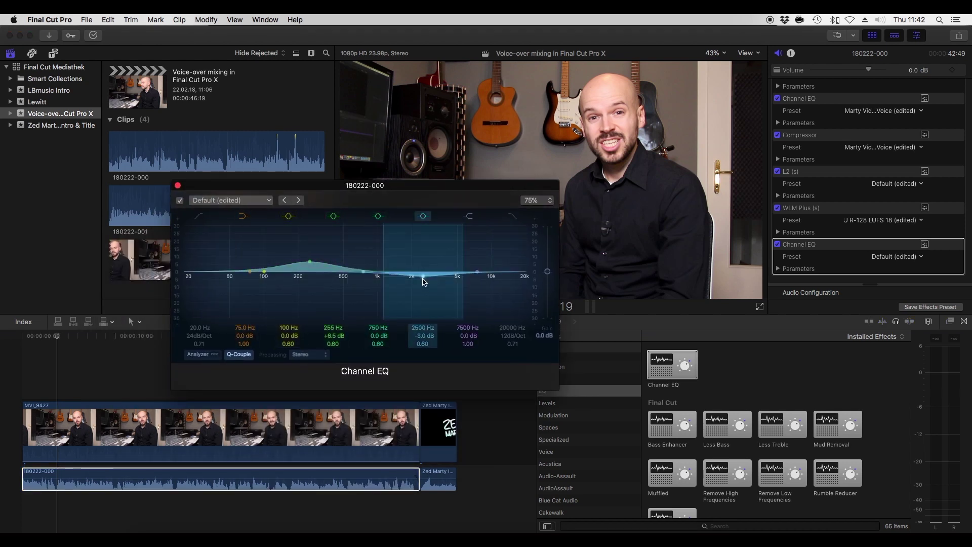
drag(251, 273, 248, 287)
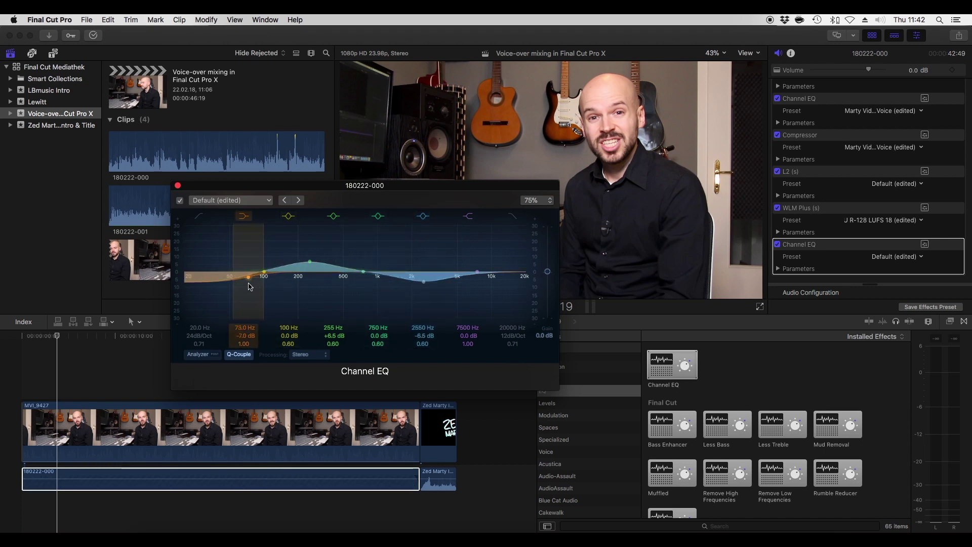
Close the equalizer window and delete the extra Channel EQ at the end of the clip's effect chain
click(177, 185)
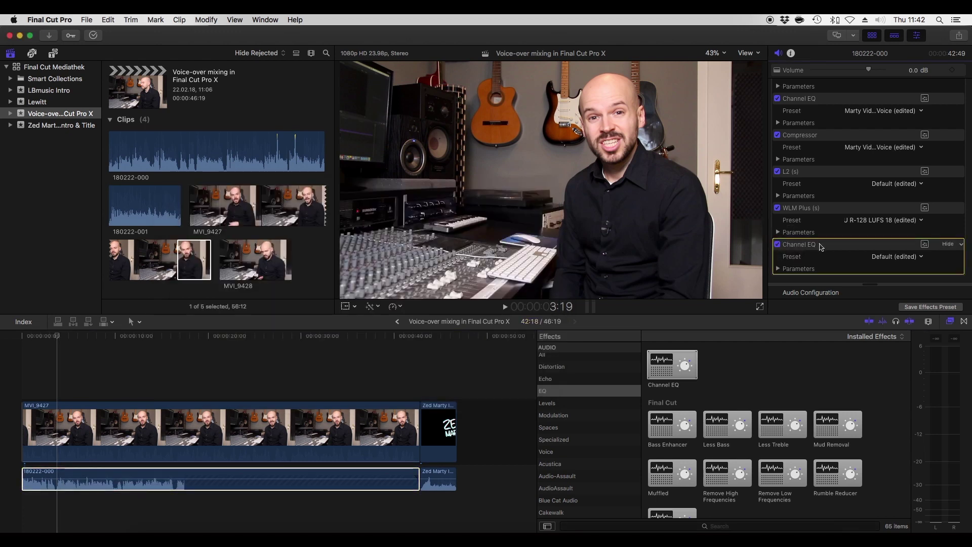
key(alt+x)
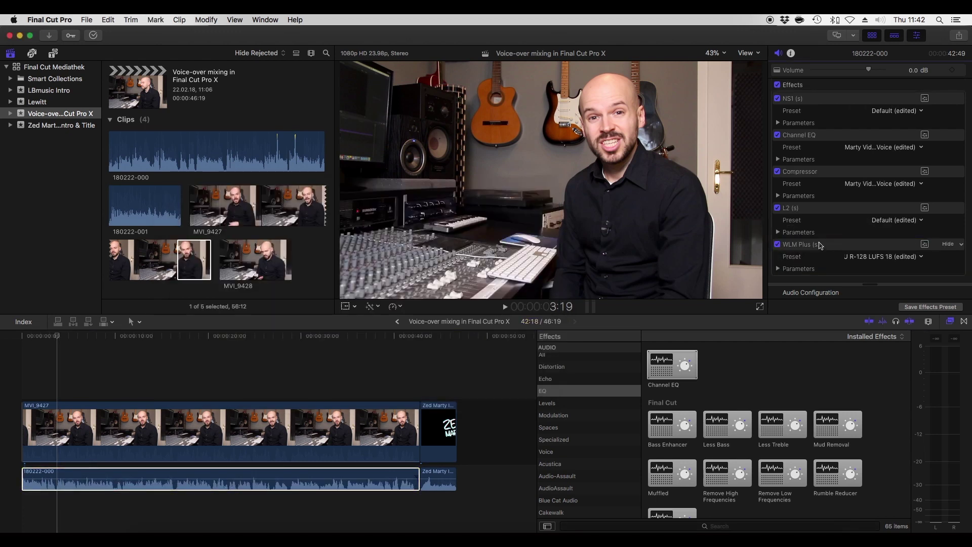
Disable the NS1, Channel EQ and Compressor effects on the voice-over clip
scroll(820, 246, up, 1)
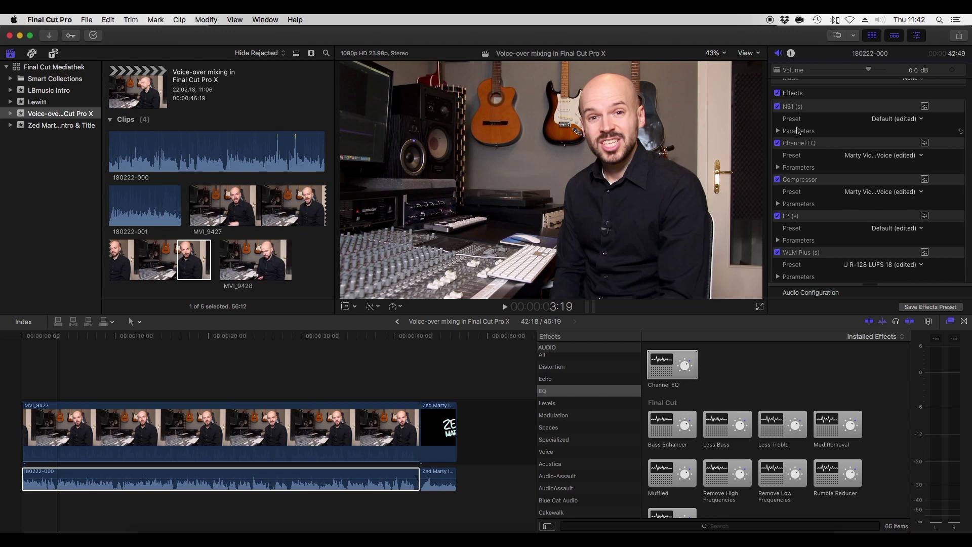
click(777, 106)
click(777, 143)
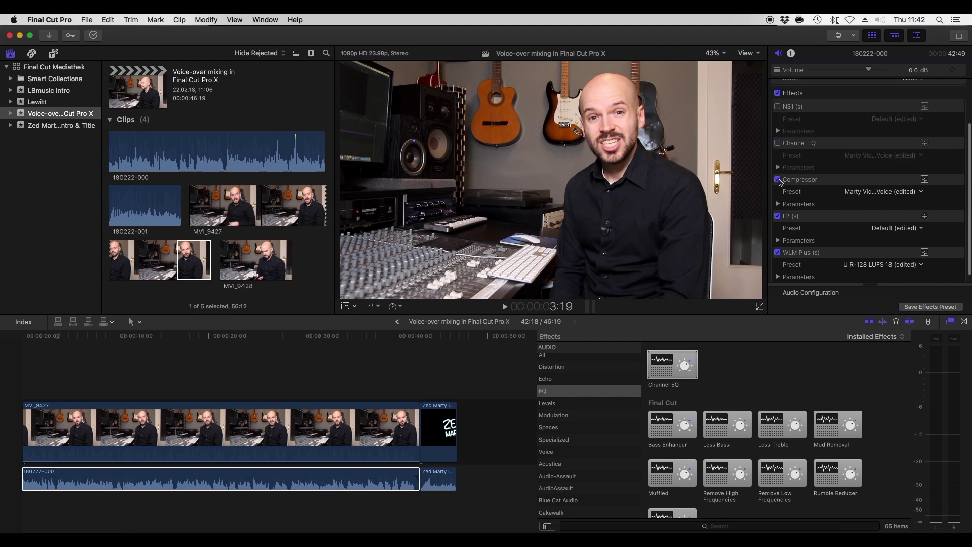
click(778, 180)
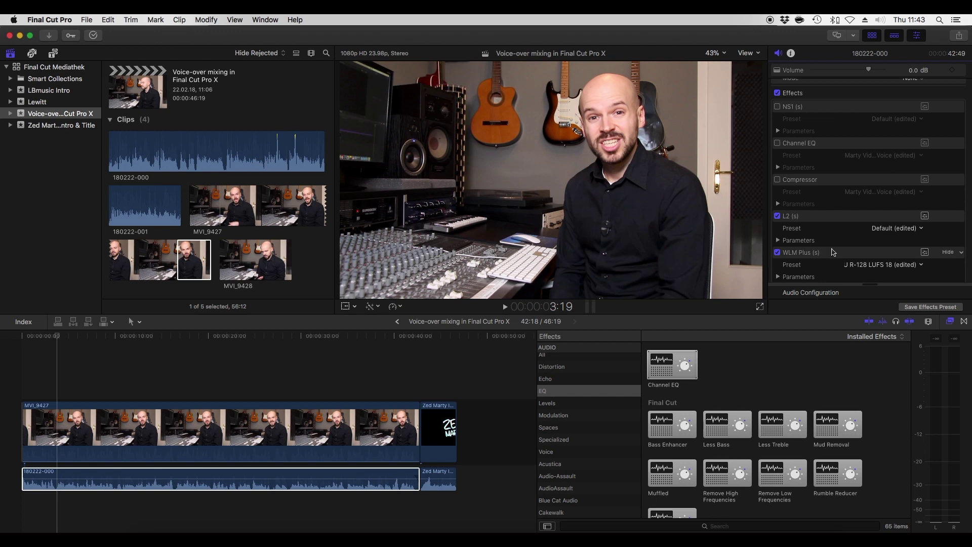
Open the L2 limiter's plug-in window and move it clear of the timeline
click(924, 216)
drag(327, 193, 338, 181)
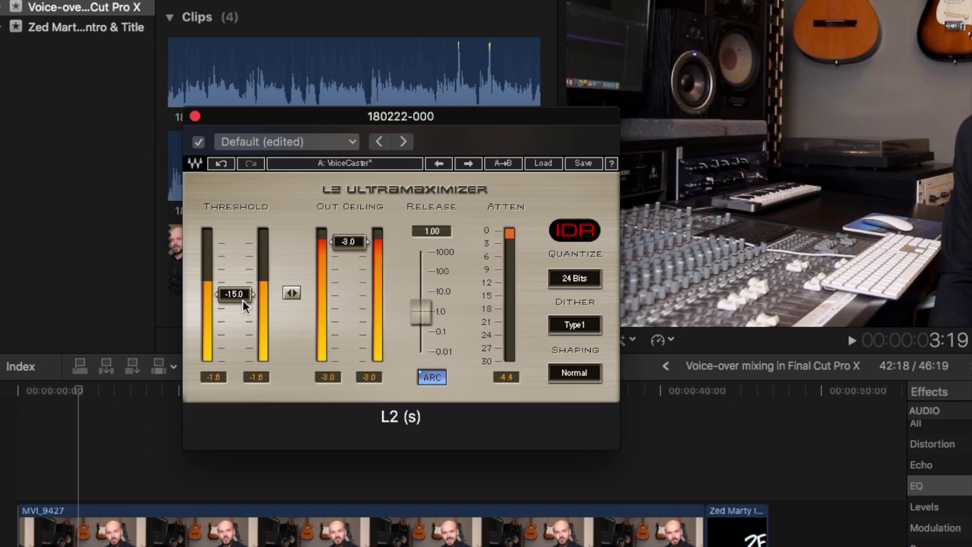
drag(293, 123, 339, 57)
Play the timeline from near its beginning and compare the voice-over with the L2 limiter bypassed and active
click(91, 476)
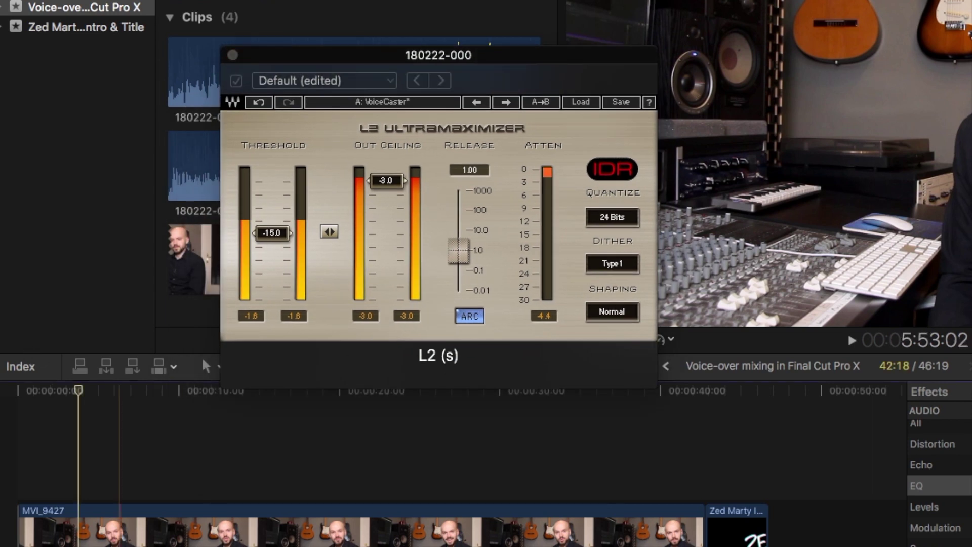
drag(78, 394, 19, 391)
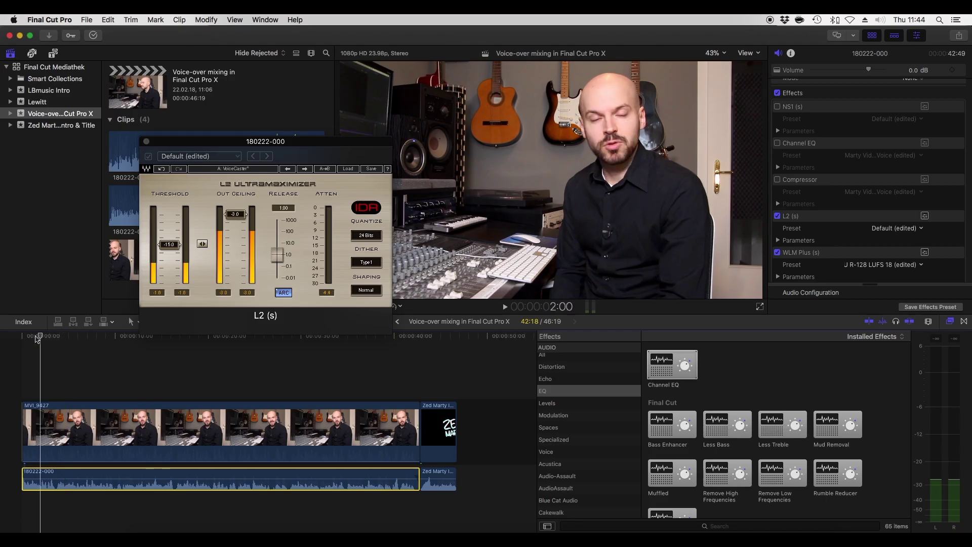
key(space)
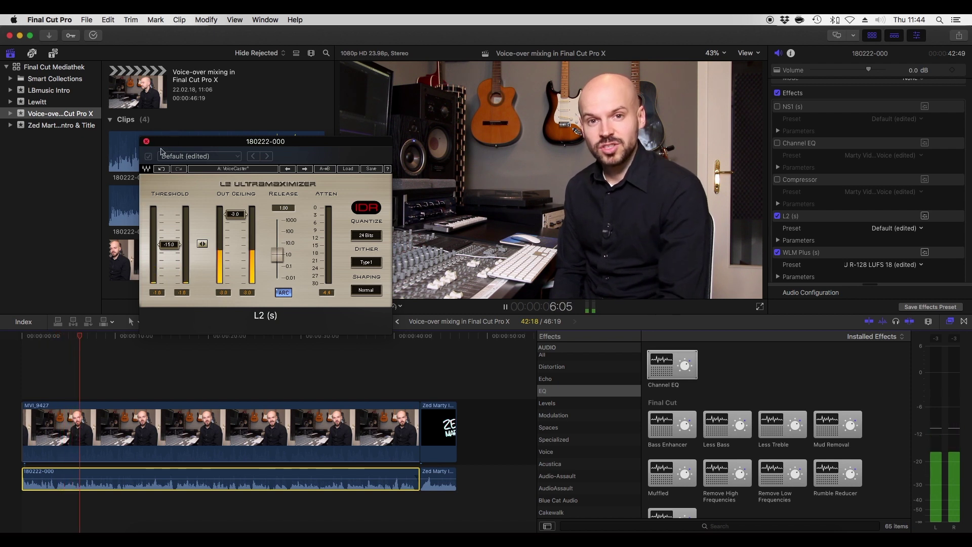
click(148, 157)
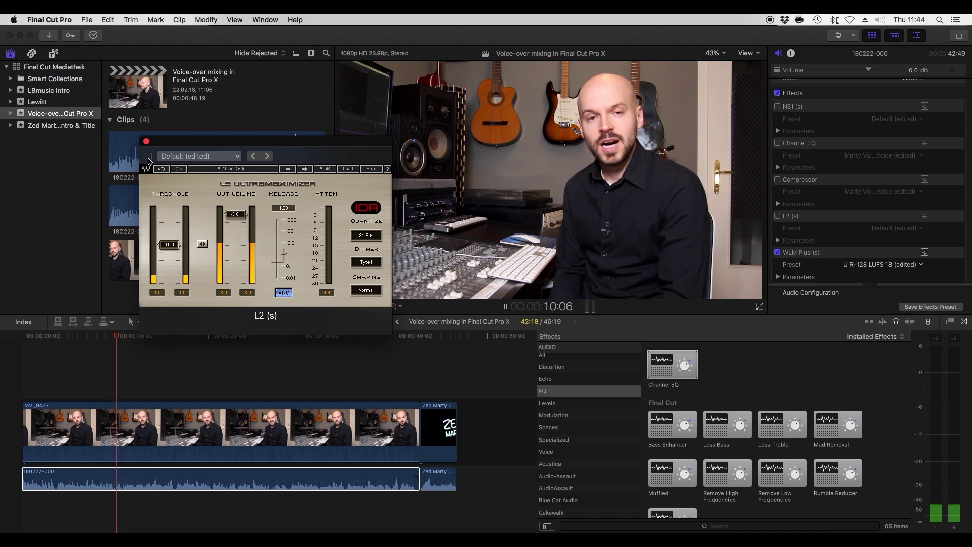
click(148, 156)
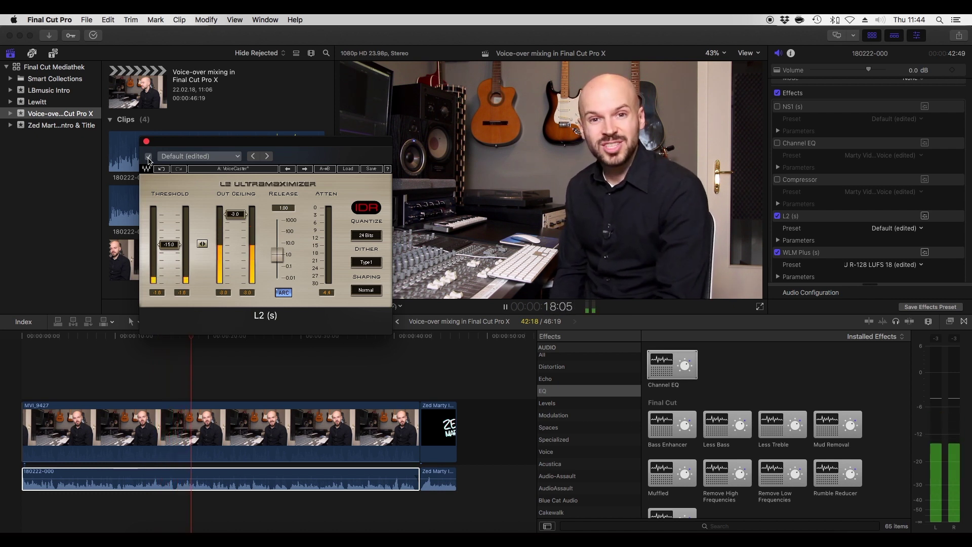
Open the WLM Plus loudness meter beside the L2 window and examine its list of presets
click(924, 252)
drag(527, 72, 552, 68)
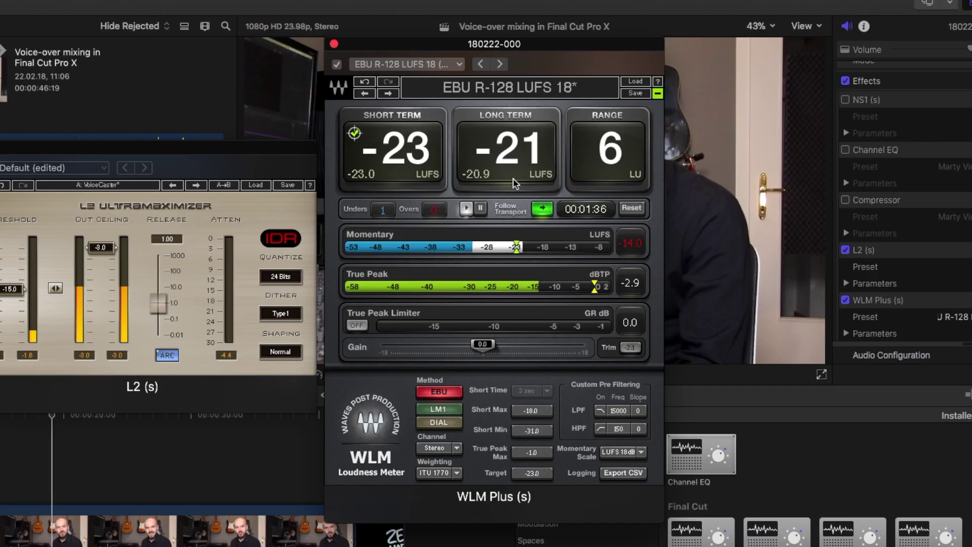
click(437, 64)
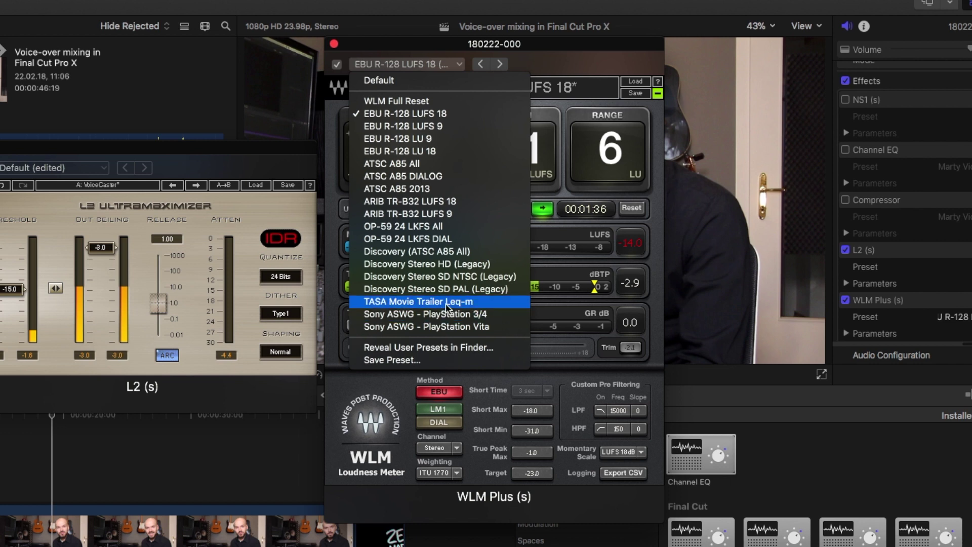
click(399, 54)
drag(399, 55, 401, 52)
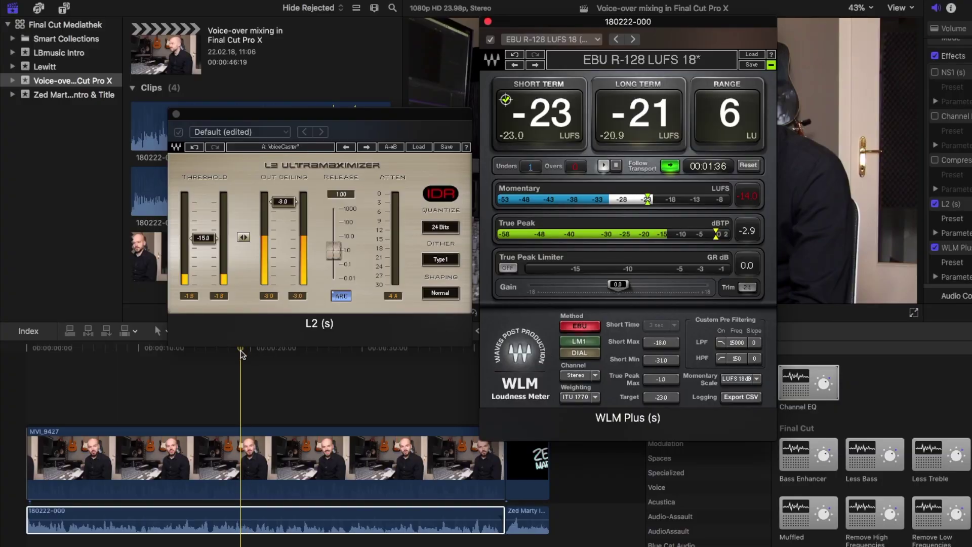
Reset the WLM Plus meter and play the voice-over from the start to measure its loudness
click(0, 422)
click(25, 350)
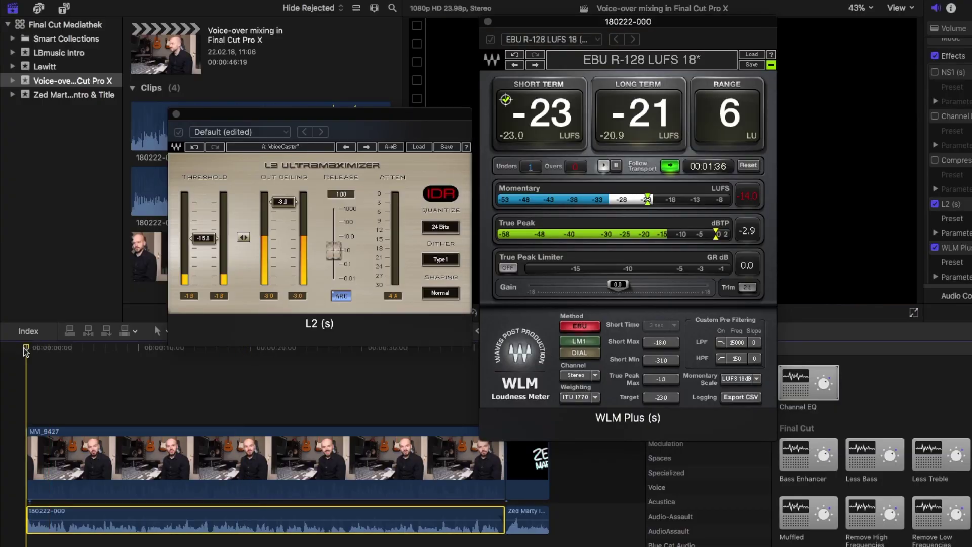
key(space)
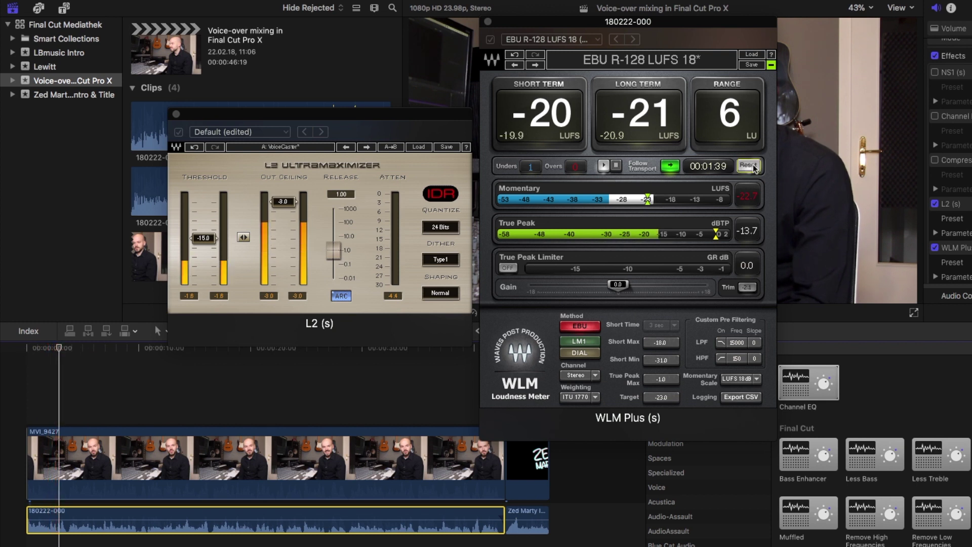
click(246, 269)
click(54, 350)
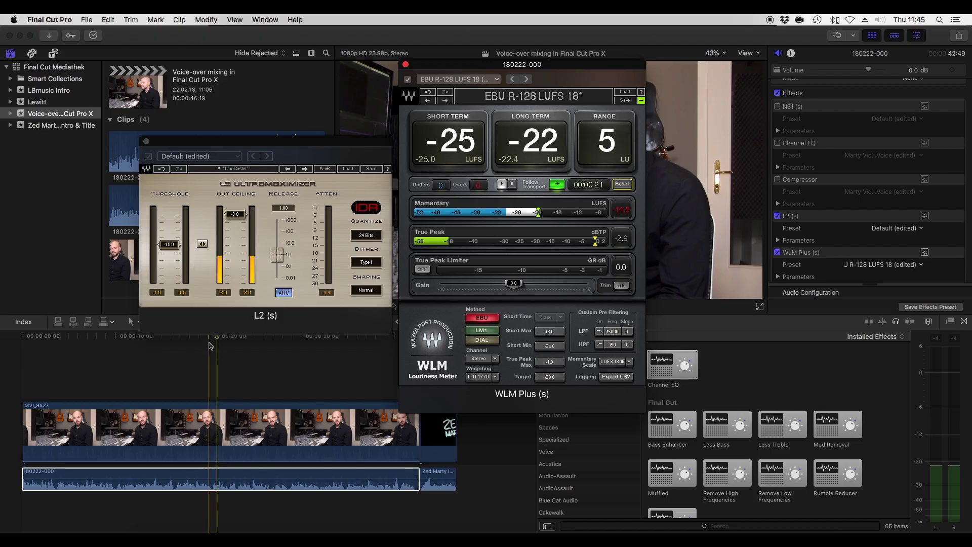
Return the playhead to the start of the timeline and close the WLM Plus and L2 windows
click(81, 341)
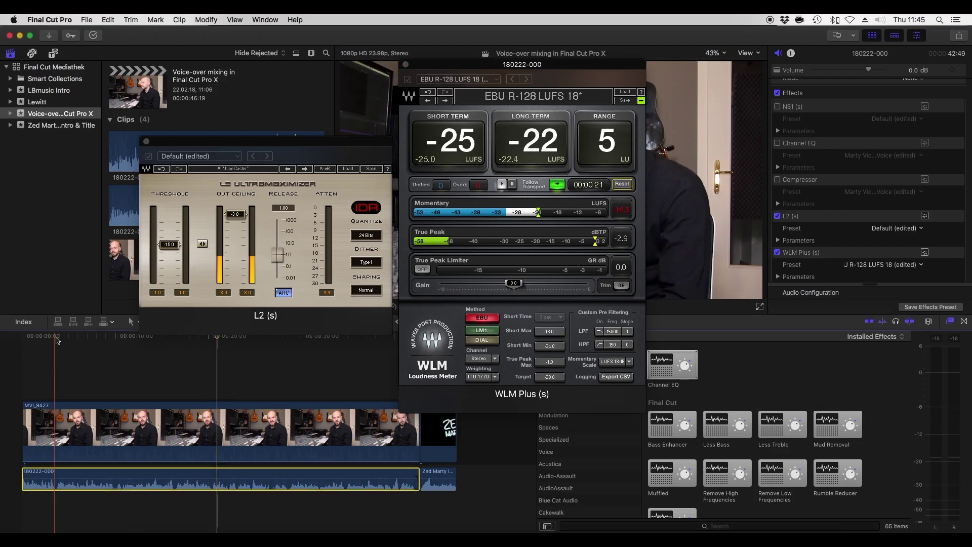
key(Home)
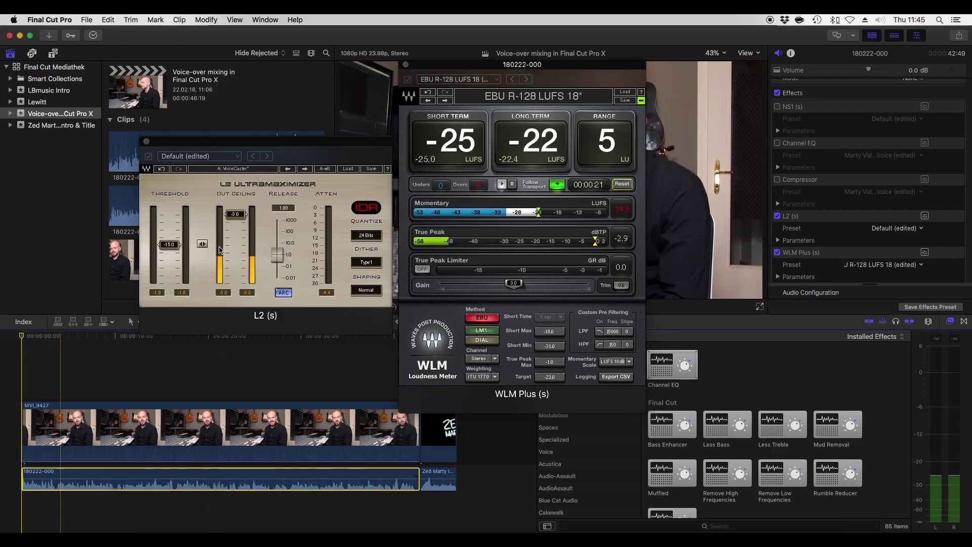
click(406, 65)
click(147, 141)
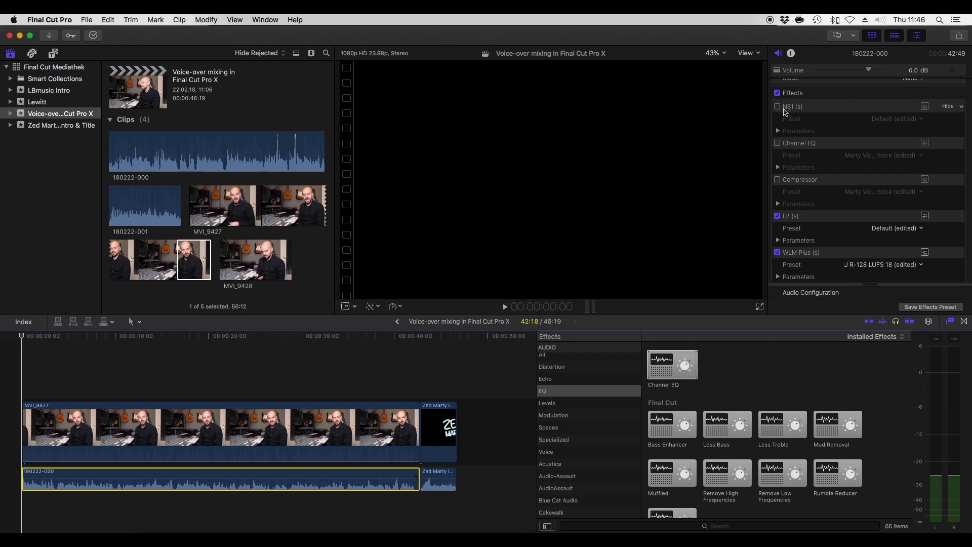
Enable the NS1 noise suppressor, open its window and compare the playing voice-over with NS1 bypassed and active
click(924, 106)
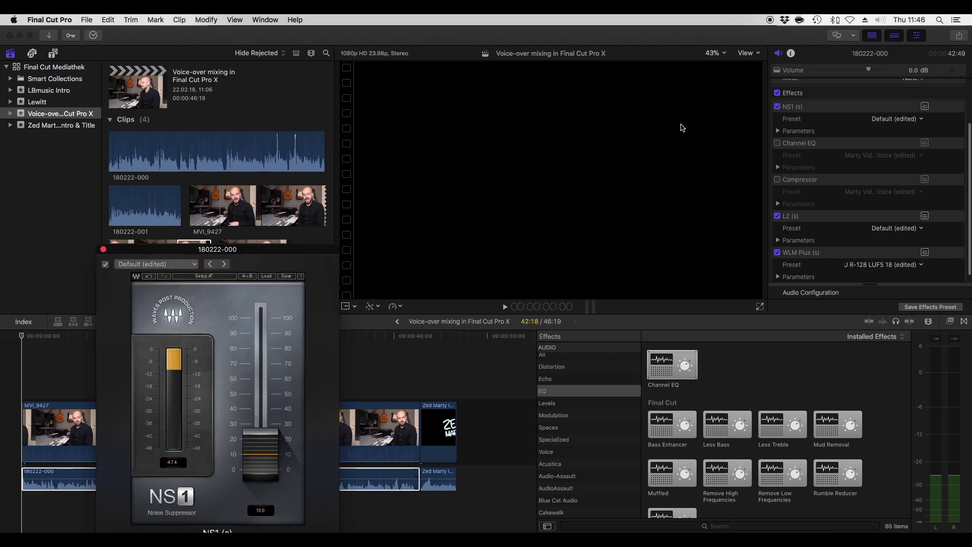
drag(295, 243, 433, 89)
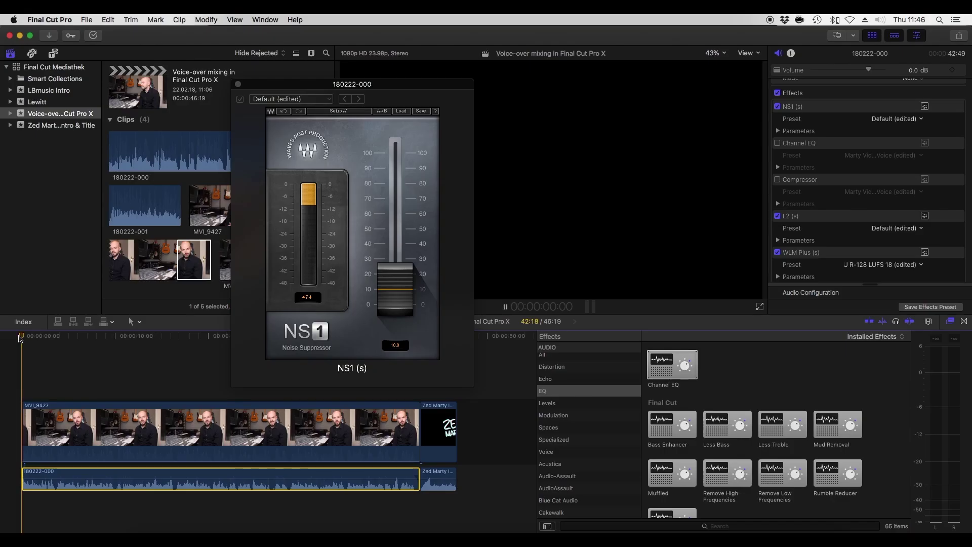
key(space)
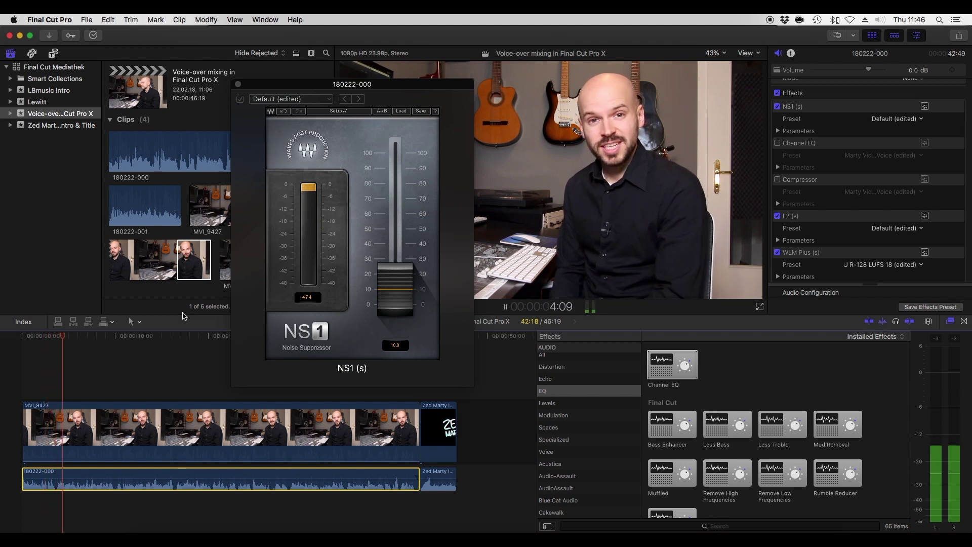
click(240, 99)
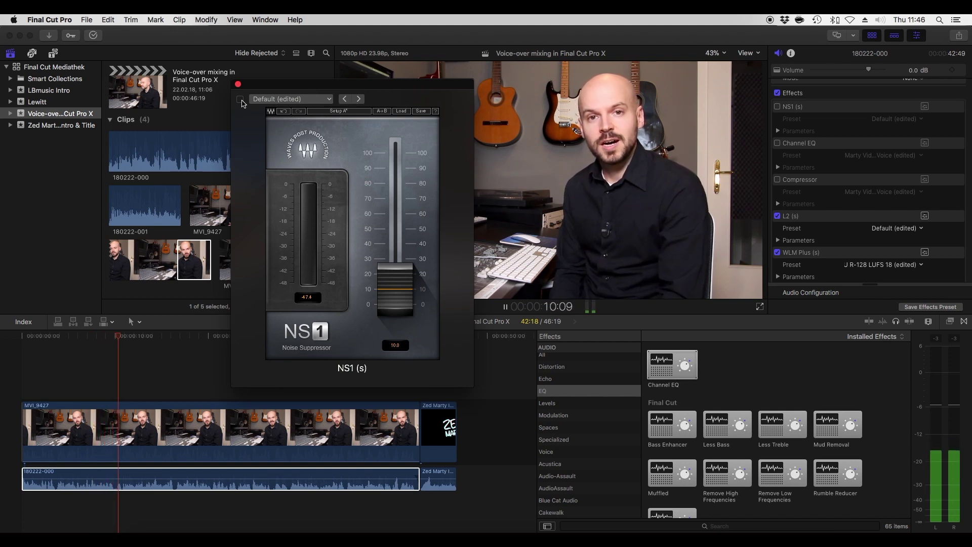
click(240, 99)
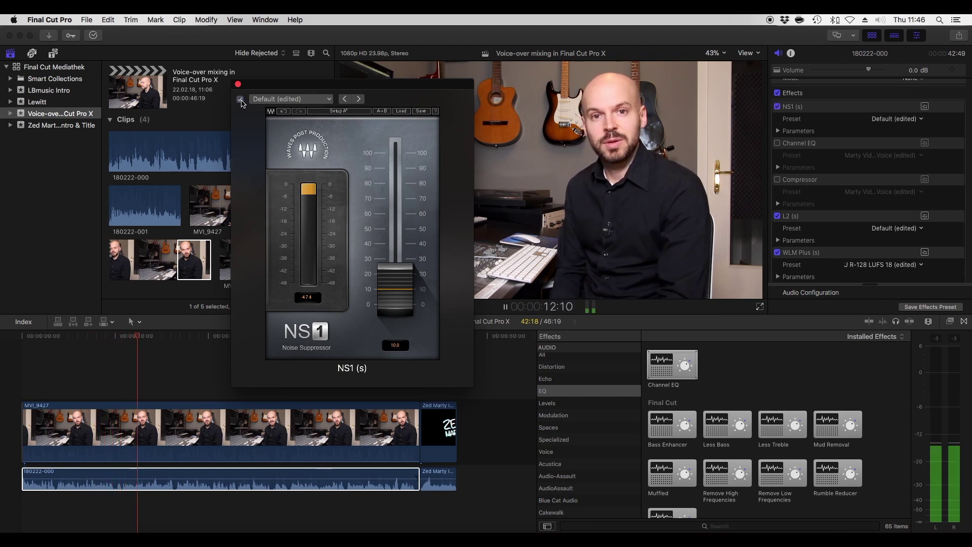
key(space)
Audition stronger NS1 suppression during playback by raising the fader to about 62 and about 91, and return it to 10.0
drag(387, 272, 395, 212)
key(space)
click(92, 336)
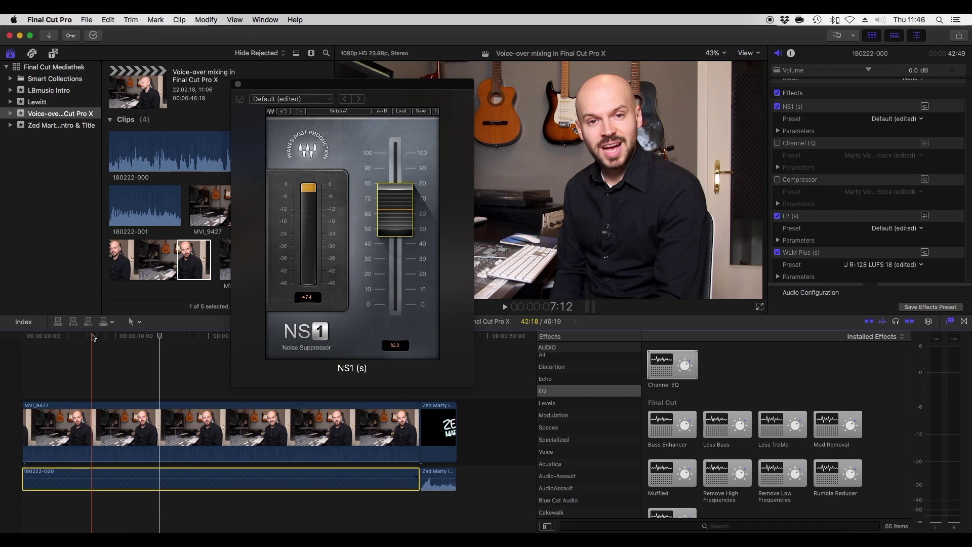
key(space)
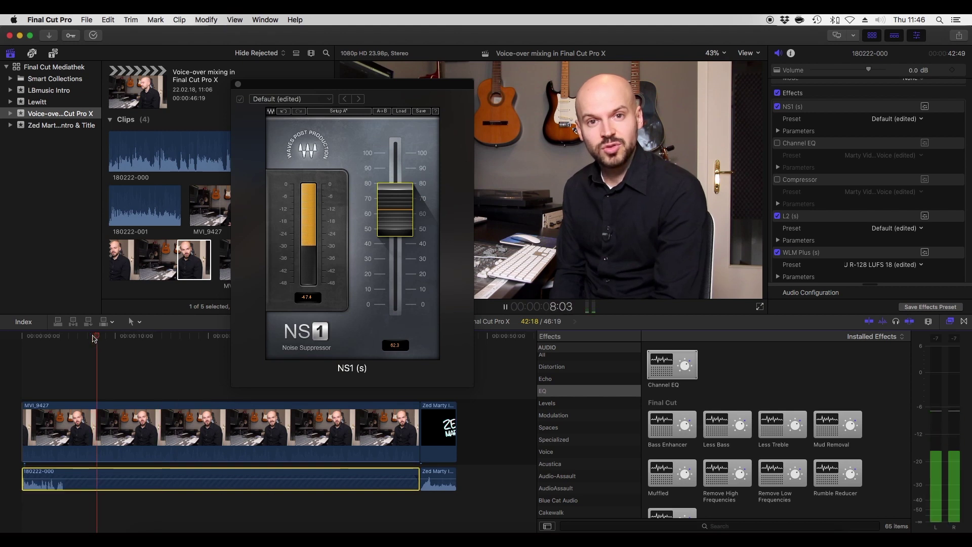
drag(403, 218, 402, 172)
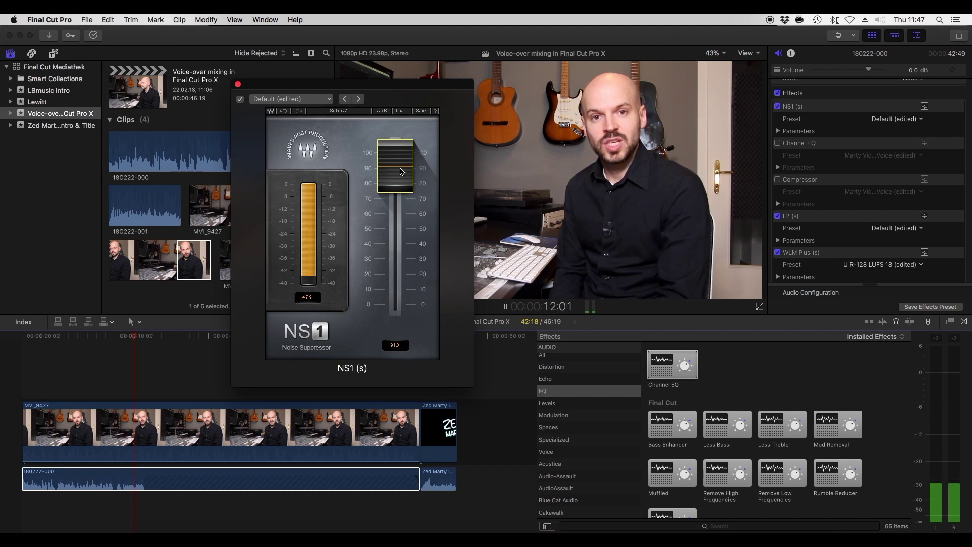
drag(406, 161, 406, 292)
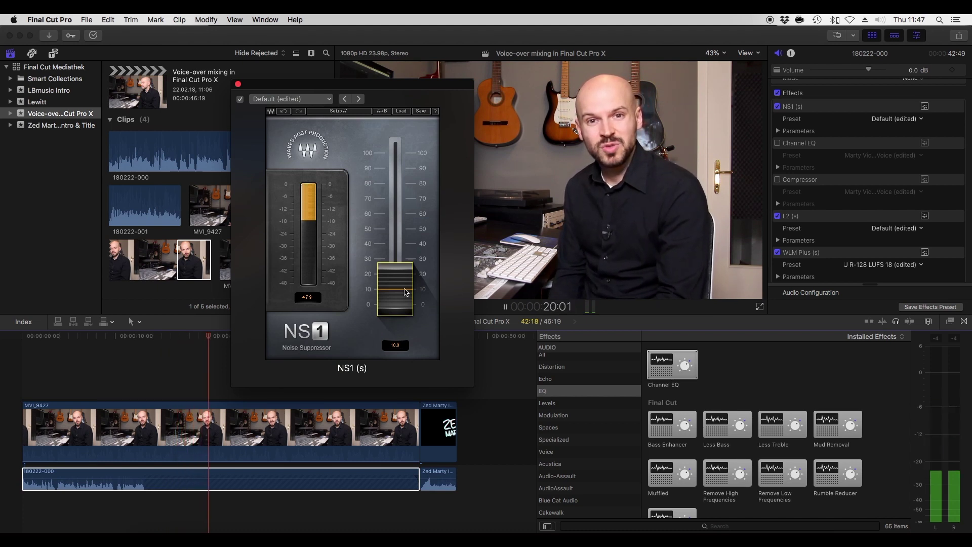
key(space)
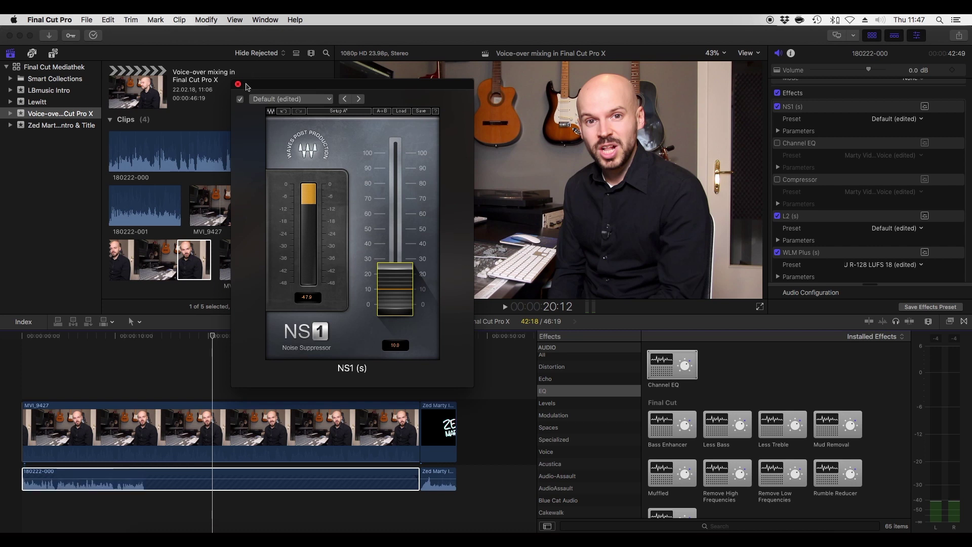
Close the NS1 window, enable the Channel EQ effect and open its window beside the presenter in the viewer
drag(247, 87, 253, 85)
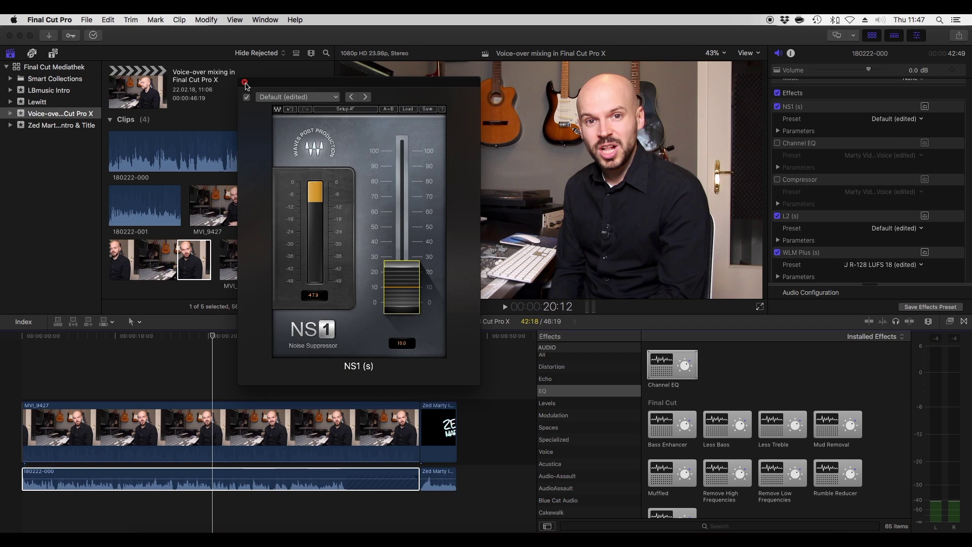
click(245, 82)
click(800, 146)
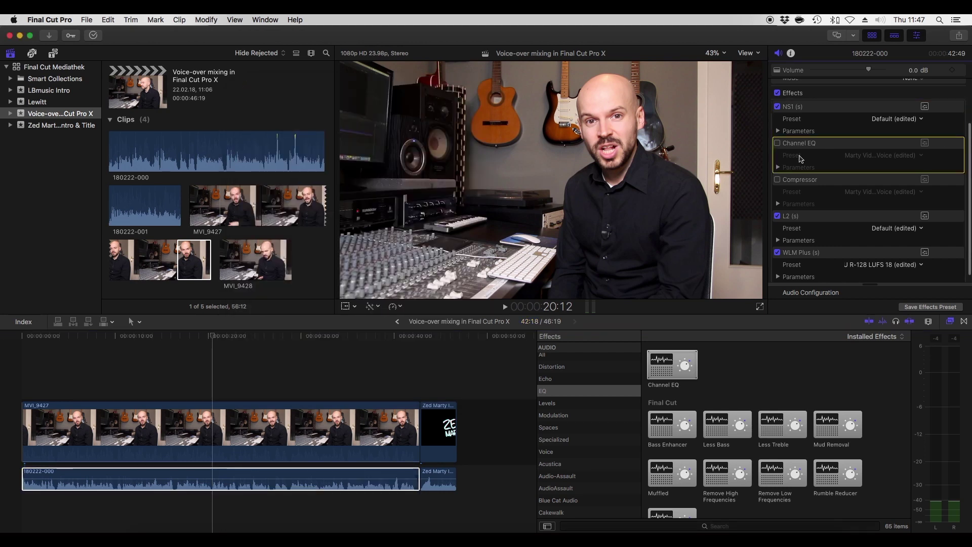
click(802, 182)
click(802, 144)
click(777, 143)
click(925, 144)
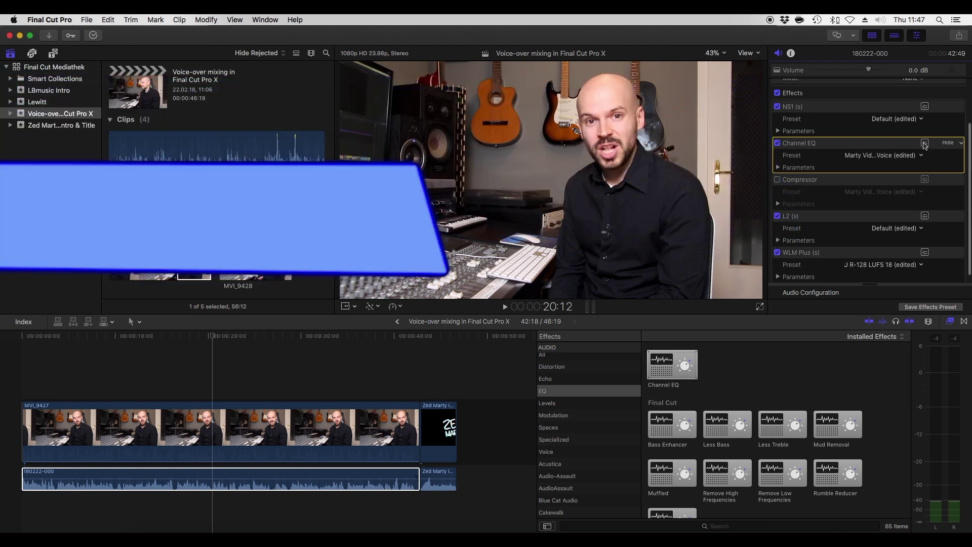
drag(312, 252, 353, 142)
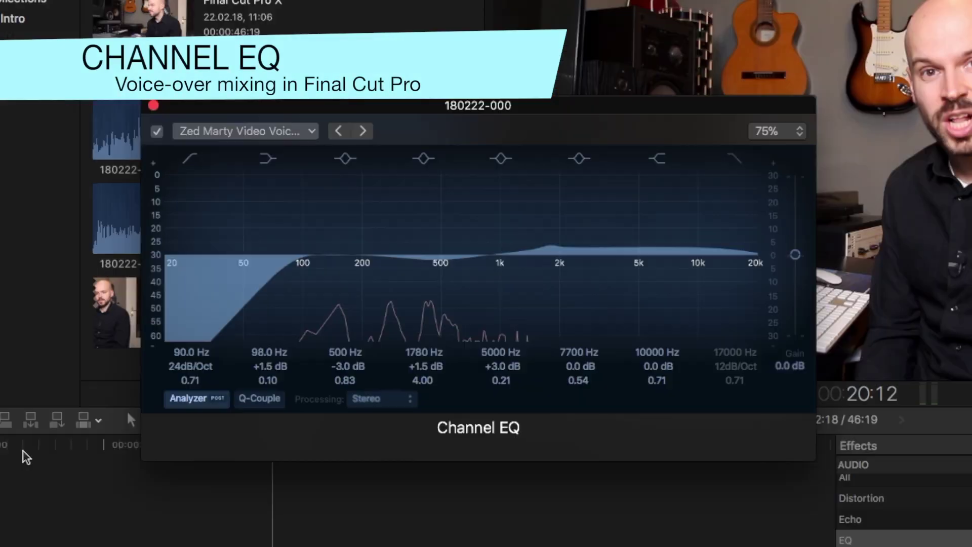
Examine the Channel EQ preset list and the dialog for saving the current settings as a preset, and cancel the dialog
click(69, 337)
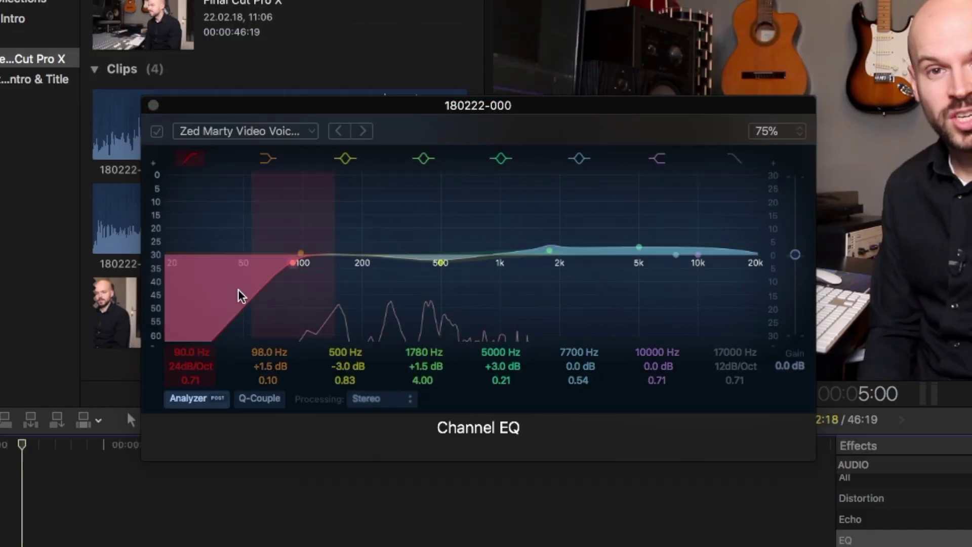
click(313, 133)
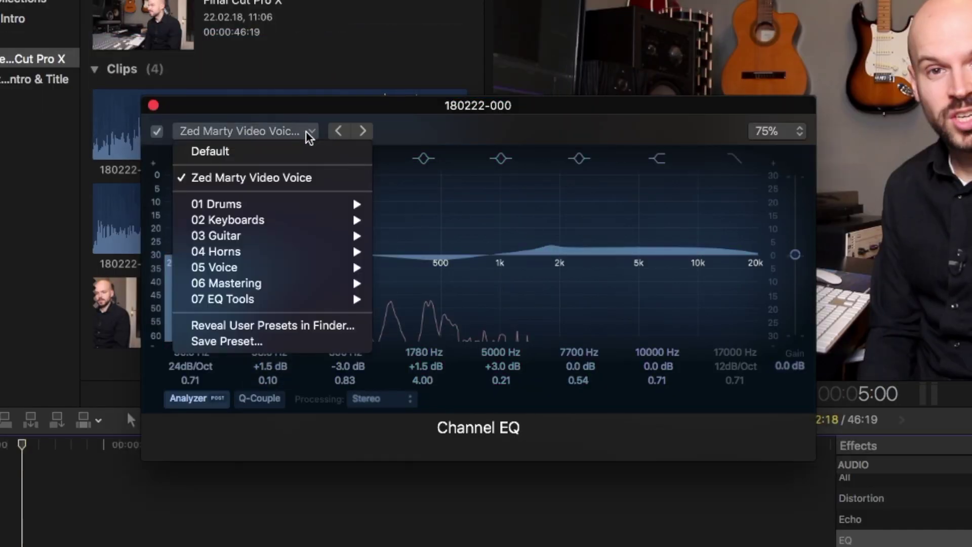
click(306, 134)
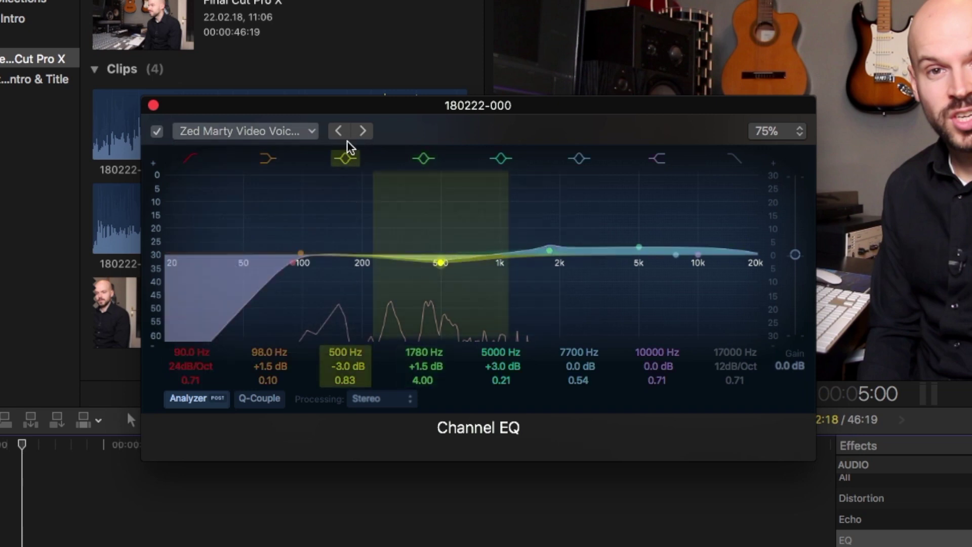
click(311, 132)
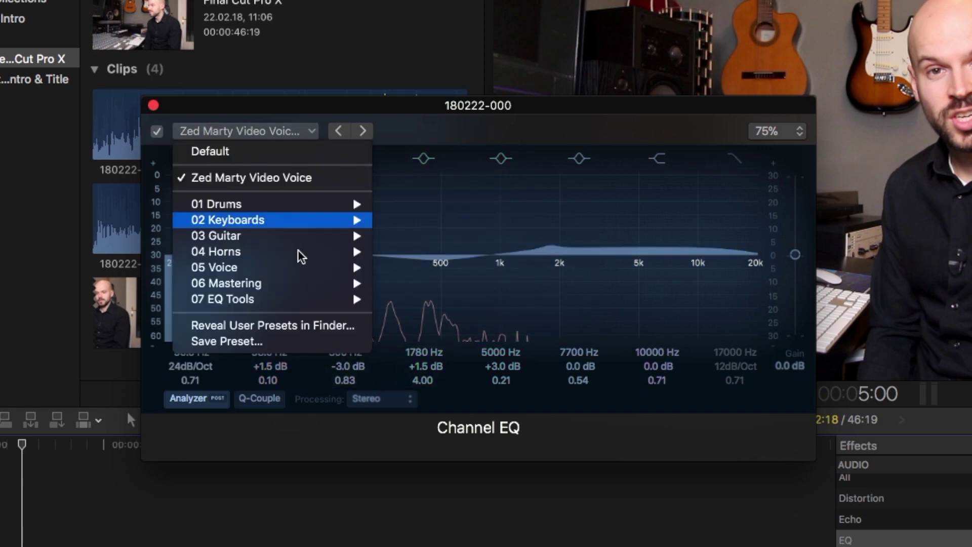
click(262, 344)
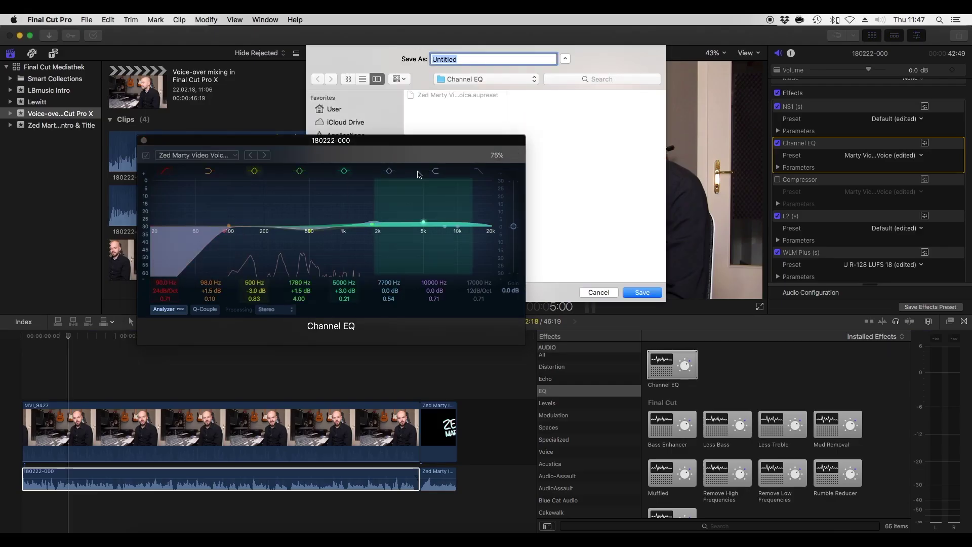
drag(395, 140, 342, 302)
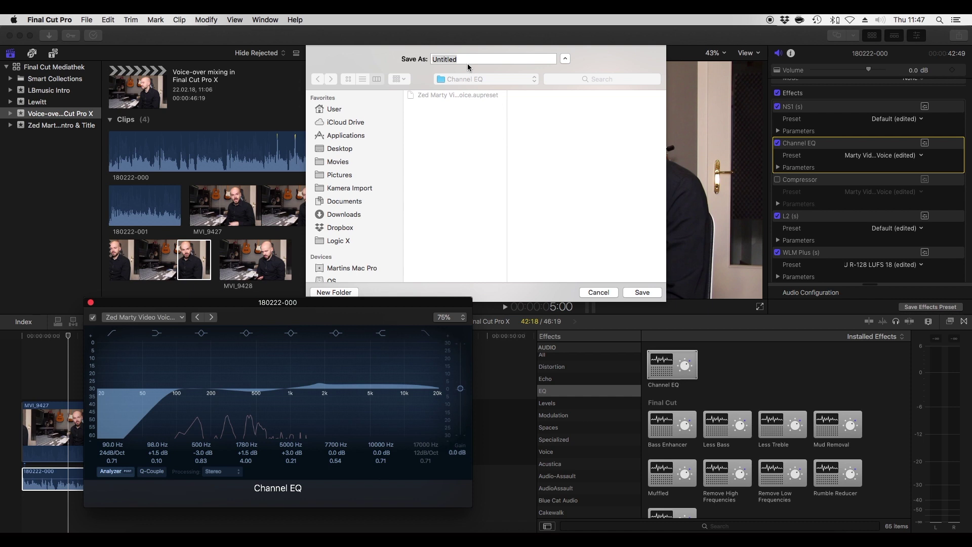
click(599, 293)
Reload the custom Video Voice preset in Channel EQ
drag(257, 304, 325, 154)
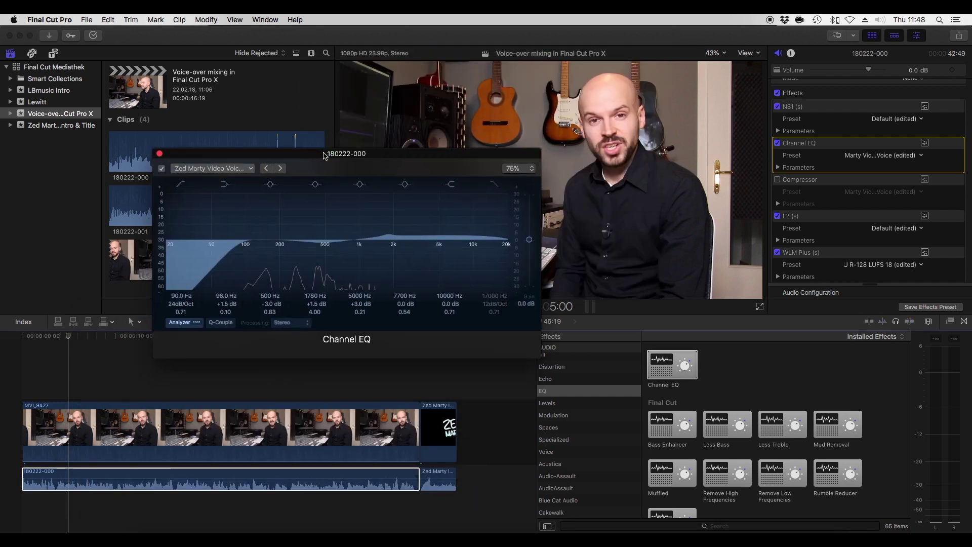
click(238, 171)
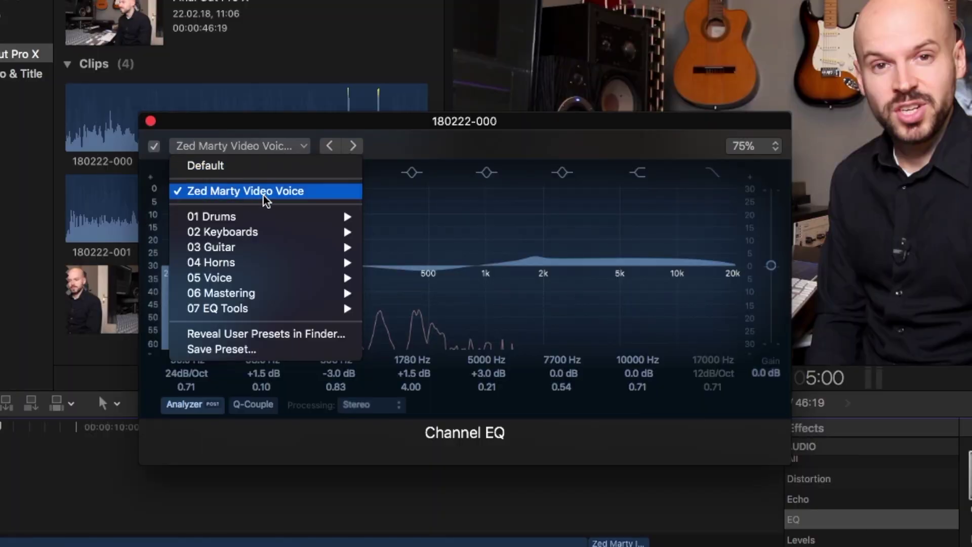
click(229, 195)
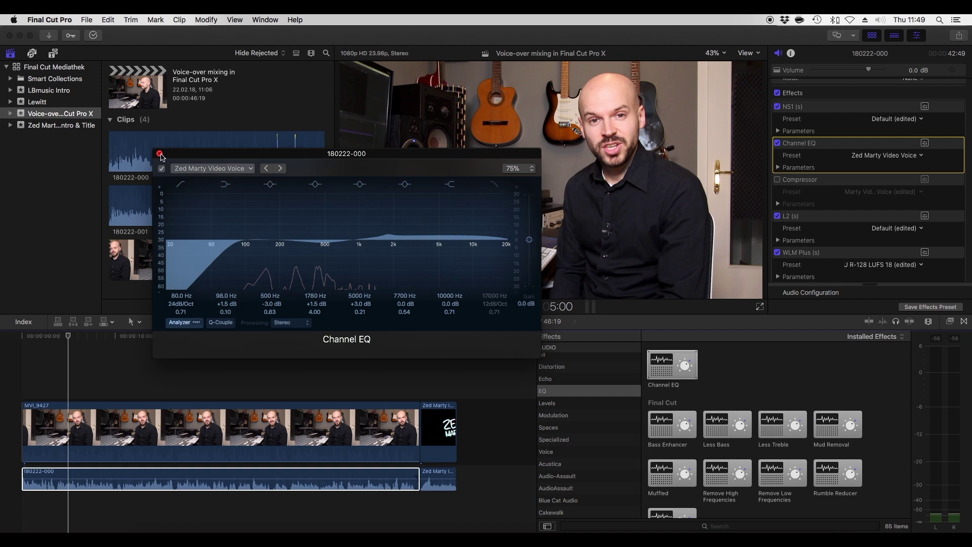
Play the voice-over from the start of the timeline and compare it with Channel EQ bypassed and active
click(70, 336)
drag(69, 336, 25, 338)
key(space)
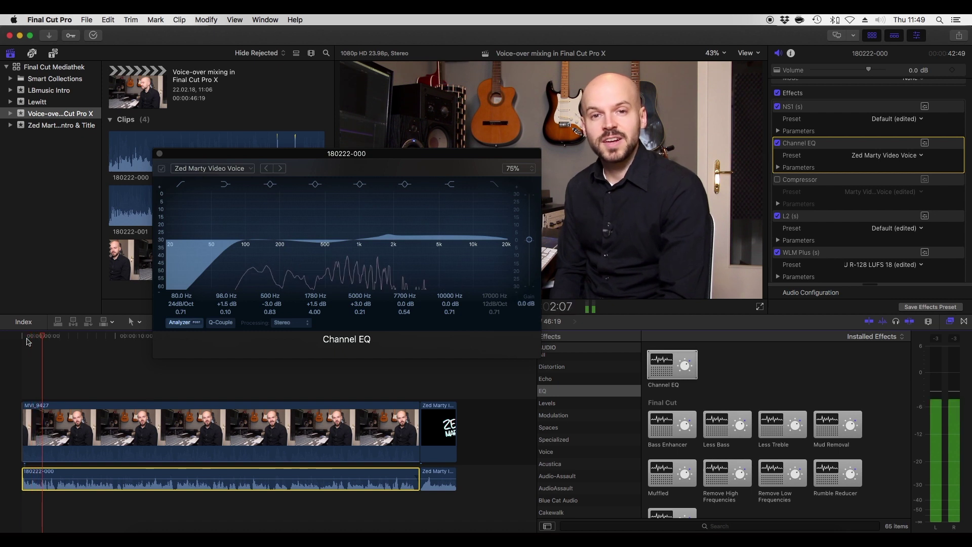
click(162, 170)
click(162, 169)
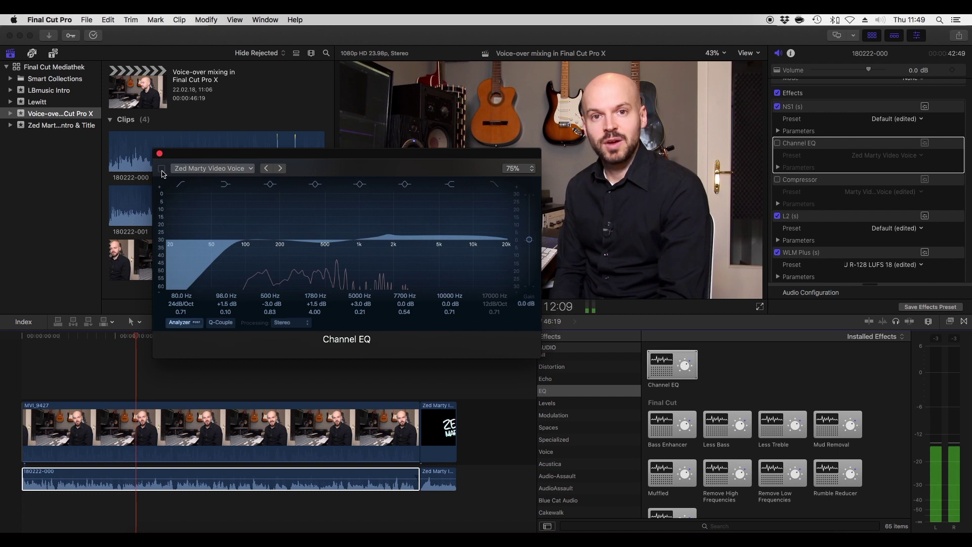
click(162, 168)
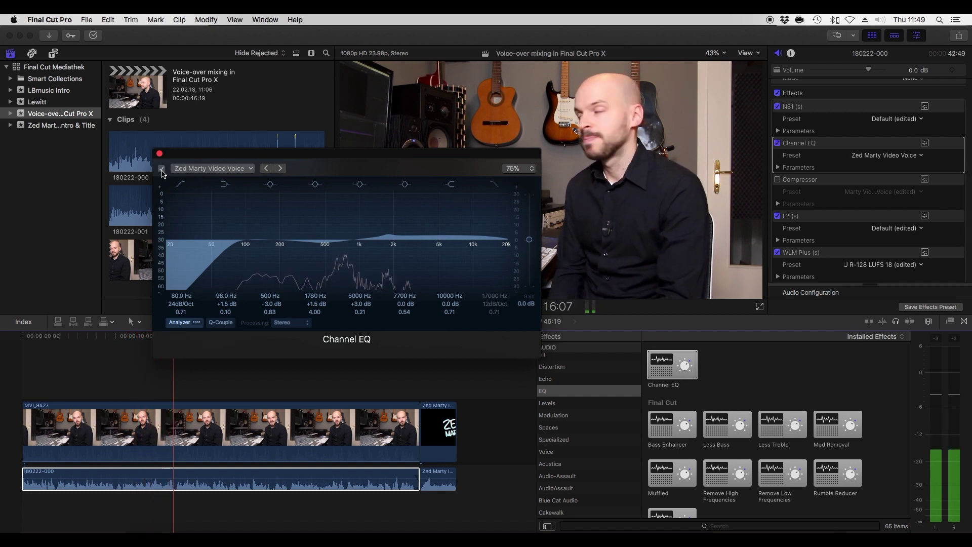
key(space)
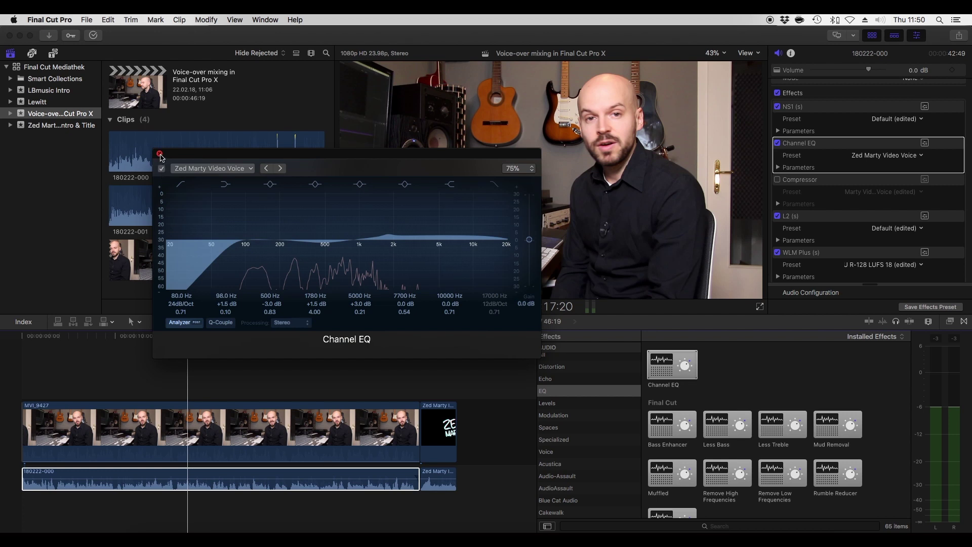
Close the Channel EQ window, enable the Compressor effect and open its window
click(159, 154)
click(840, 185)
click(777, 180)
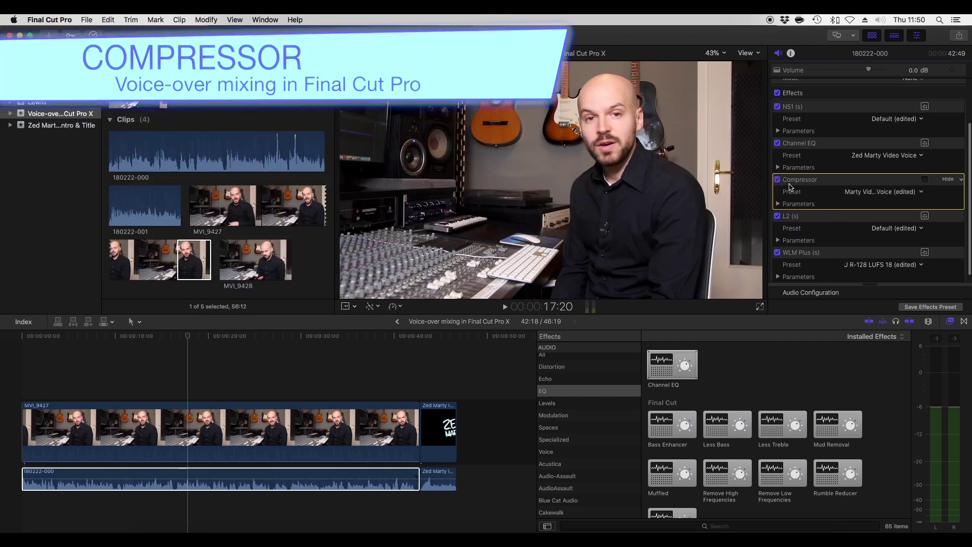
click(925, 179)
drag(318, 259, 345, 99)
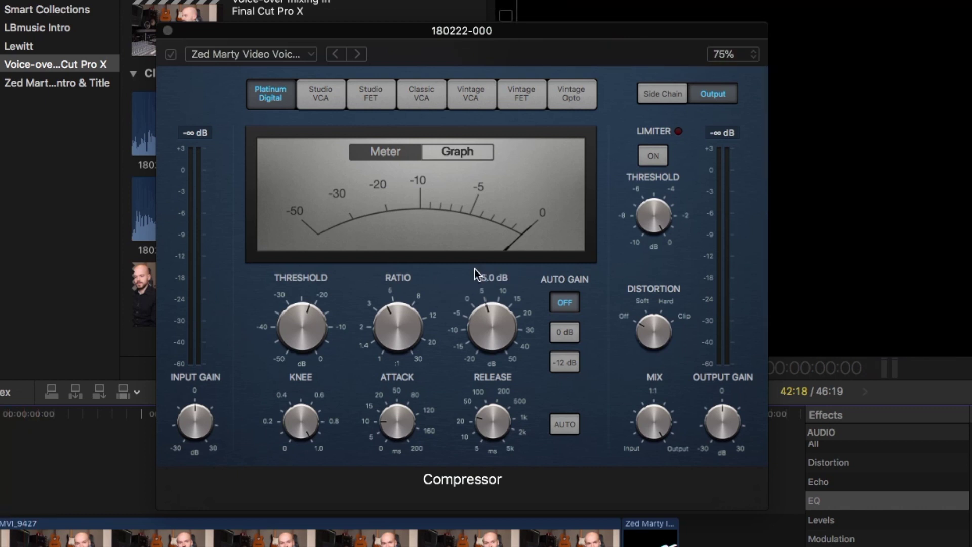
Examine the Compressor's list of presets and place the playhead at the start of the timeline
click(250, 54)
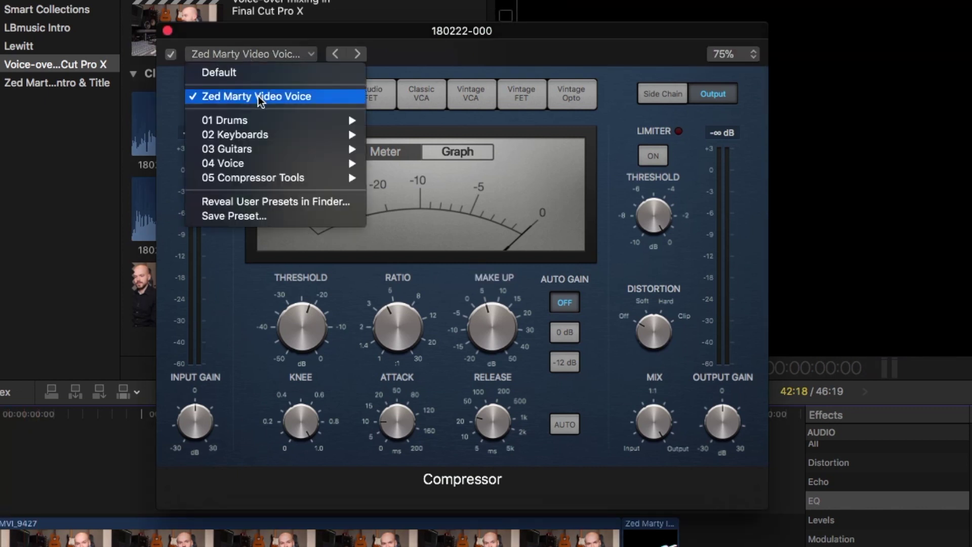
click(264, 47)
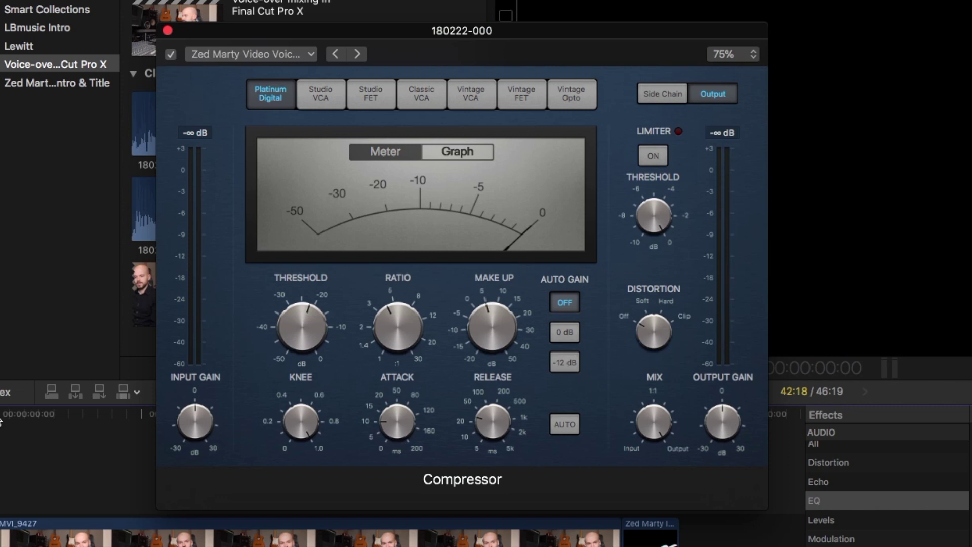
click(1, 422)
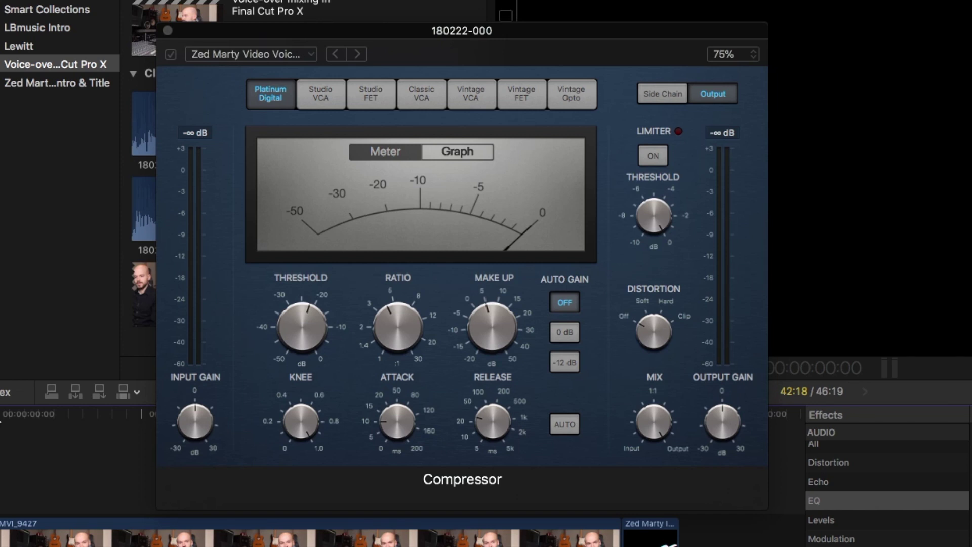
Switch the Compressor's display to the Graph view and set its Knee to 0.5
mouse_move(403, 321)
mouse_move(487, 329)
mouse_move(305, 429)
click(305, 430)
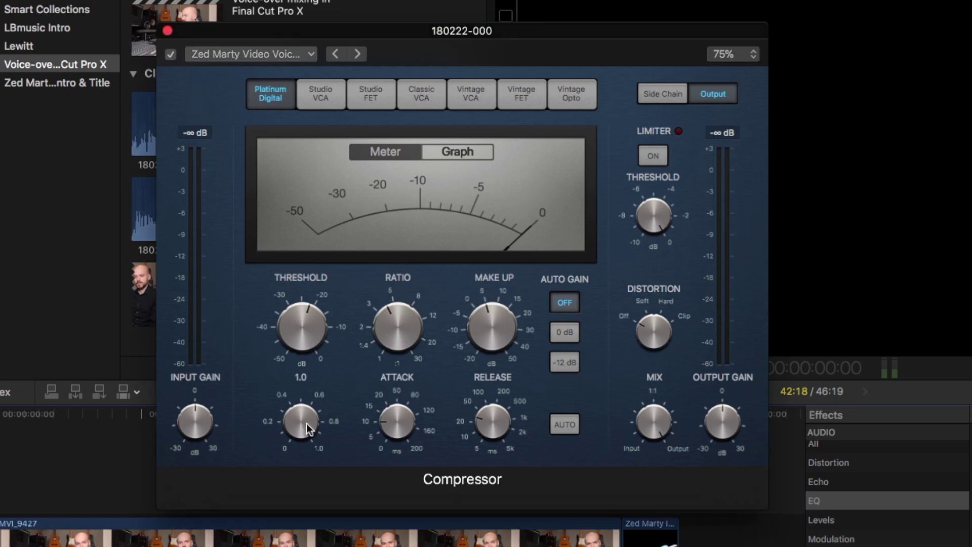
click(470, 151)
drag(308, 423, 306, 466)
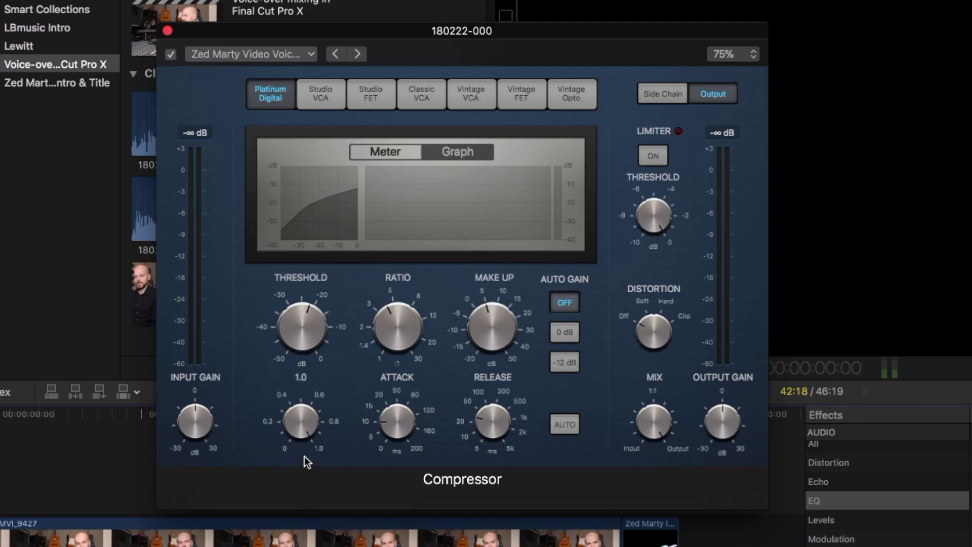
drag(304, 425, 308, 491)
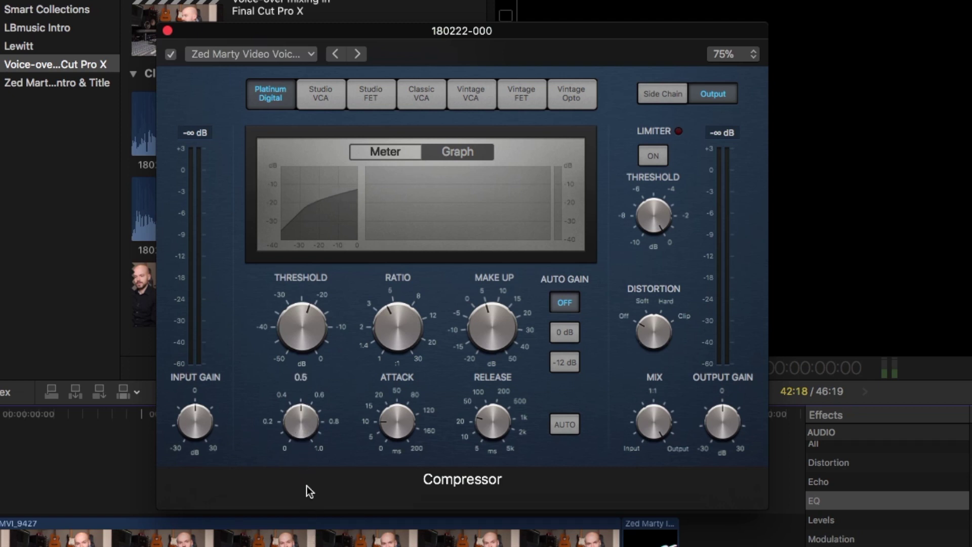
Switch the Compressor's display to the Meter view and check its Attack and Release settings
click(394, 151)
click(401, 422)
mouse_move(505, 426)
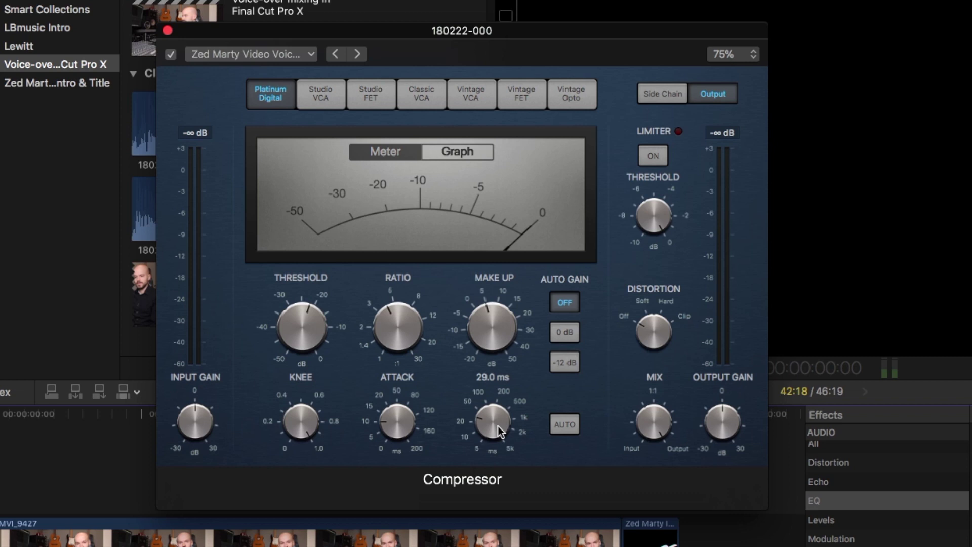
mouse_move(657, 190)
Play the voice-over from the start of the timeline and compare it with the Compressor bypassed and active
click(41, 412)
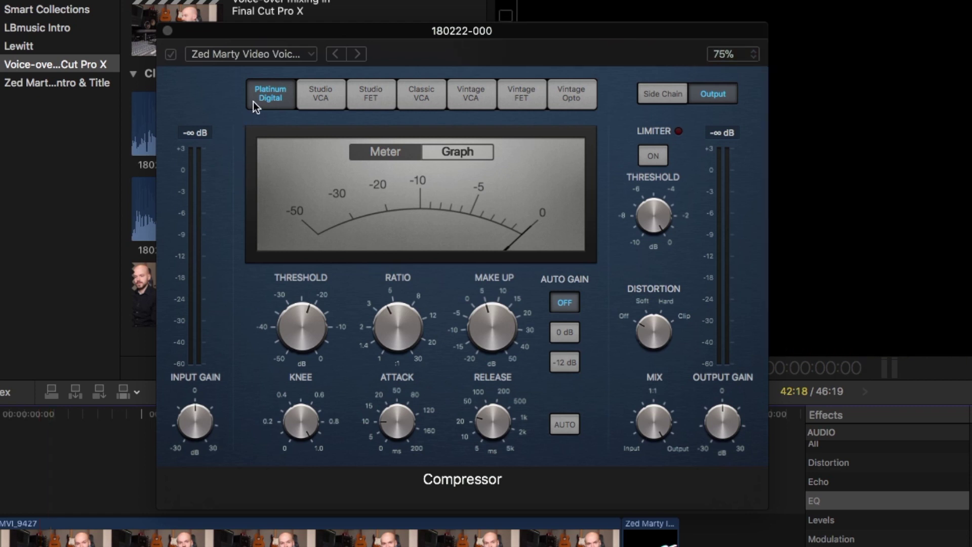
mouse_move(434, 397)
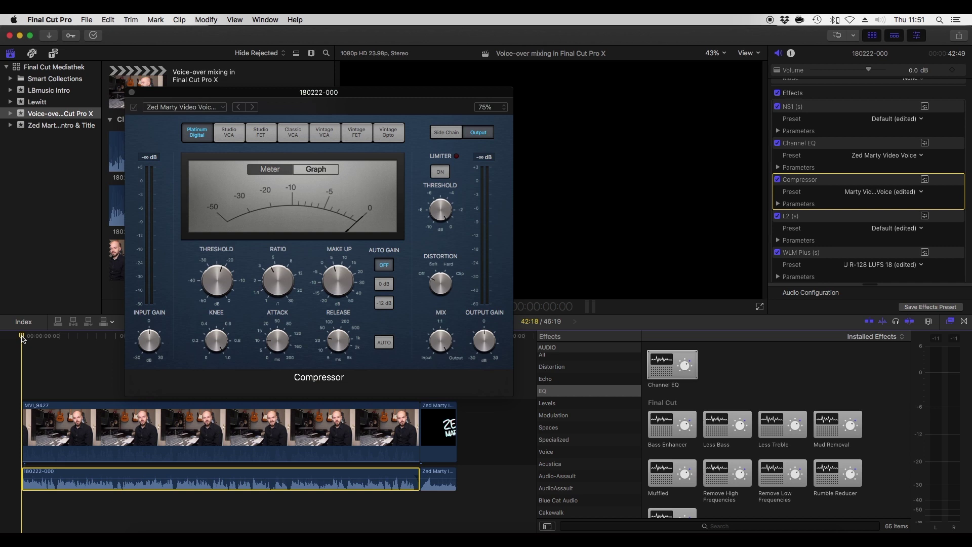
key(space)
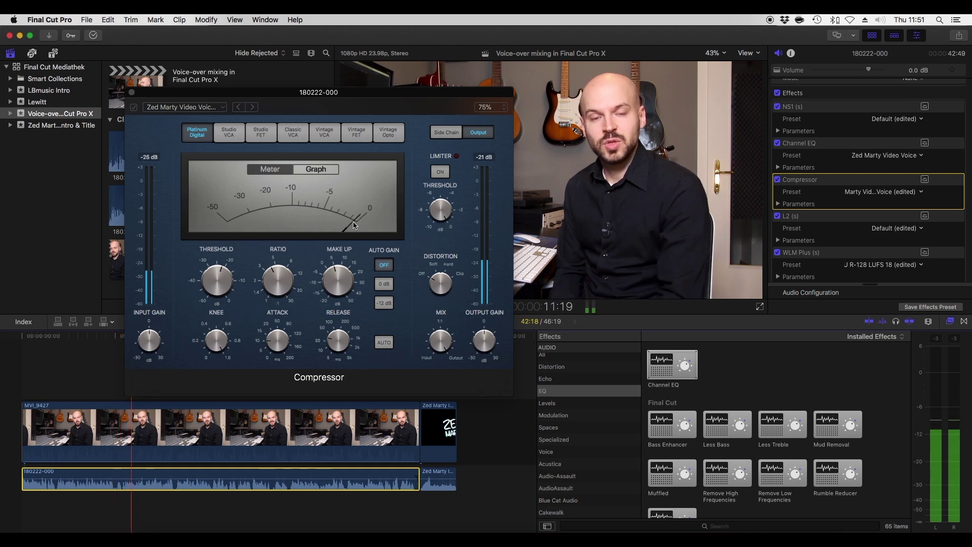
click(134, 108)
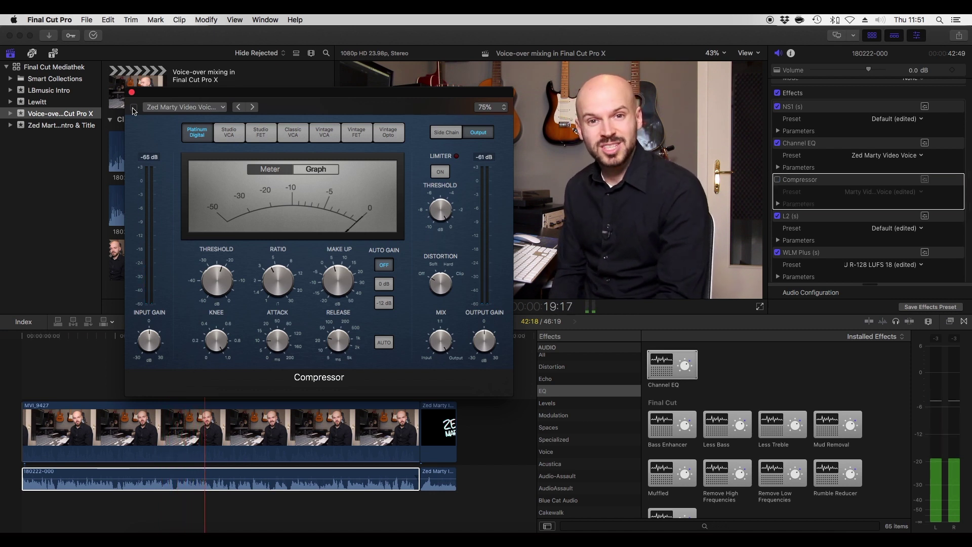
click(134, 108)
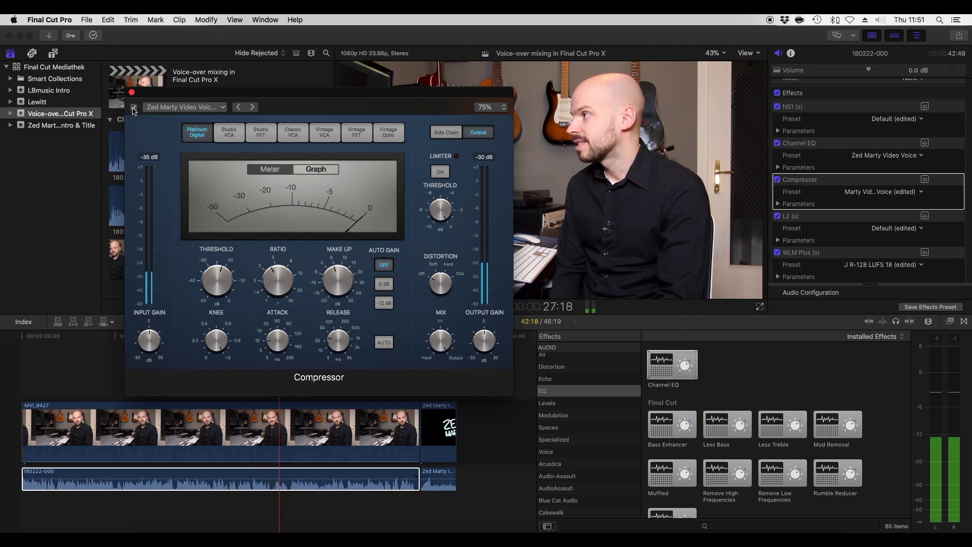
key(space)
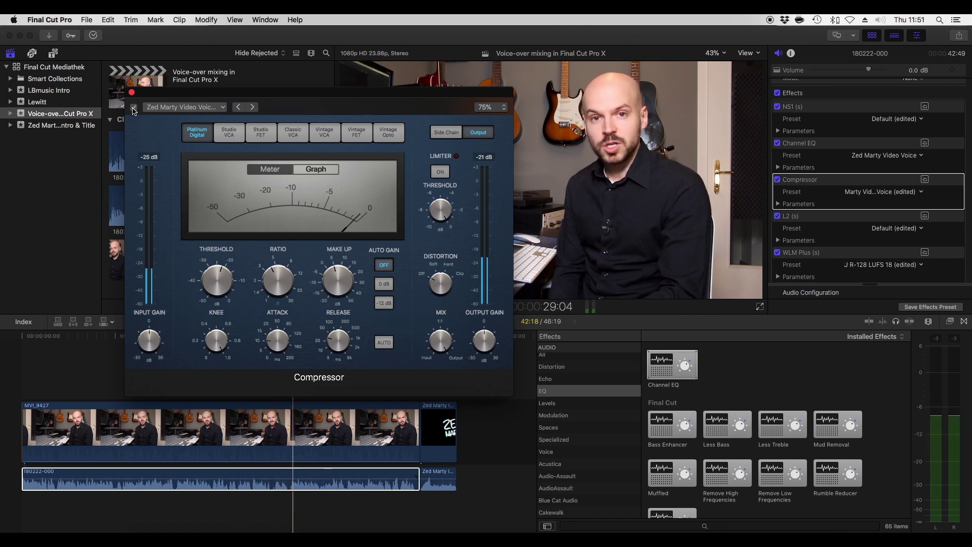
Close the Compressor window and disable the NS1, Channel EQ and Compressor effects on the audio clip
click(132, 93)
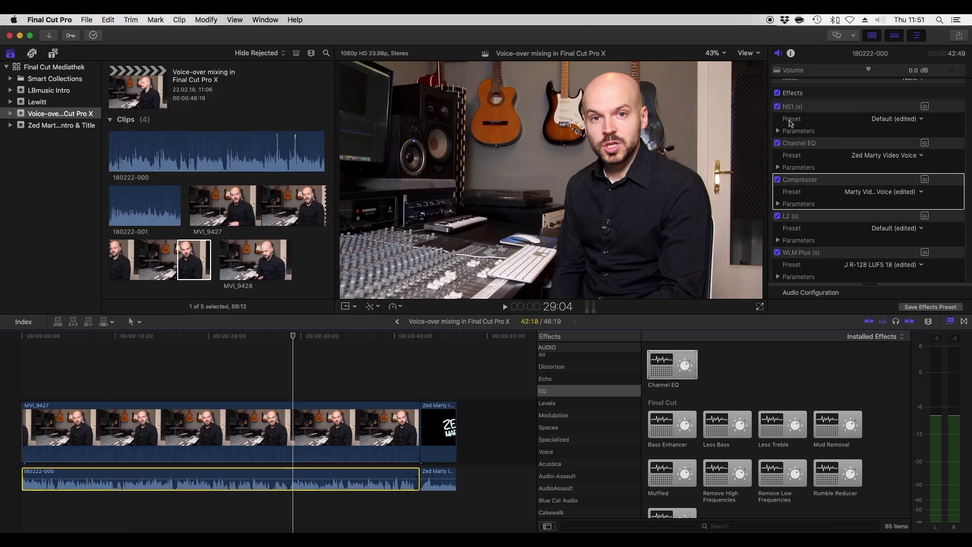
click(777, 144)
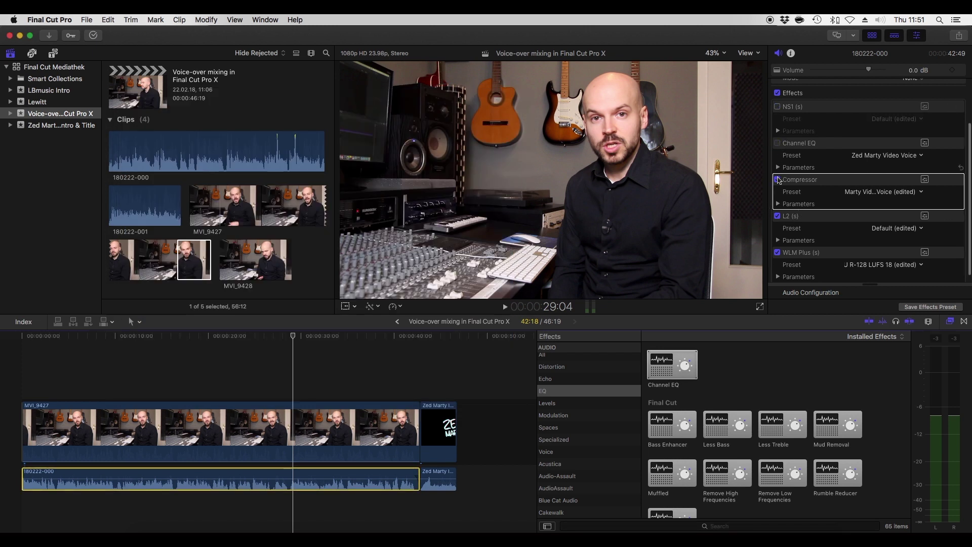
click(778, 180)
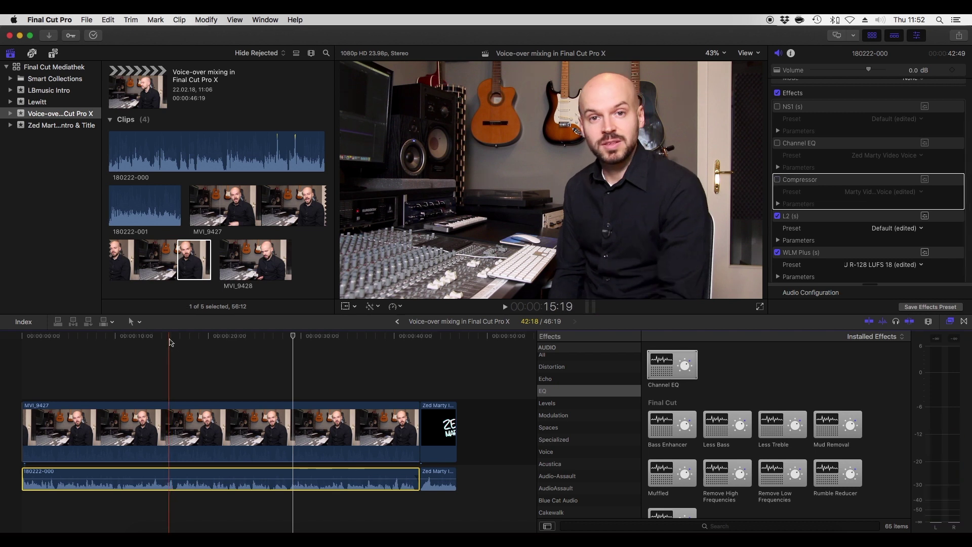
Play the voice-over from the start of the timeline while re-enabling NS1, Channel EQ and Compressor one after another, and stop playback
click(22, 336)
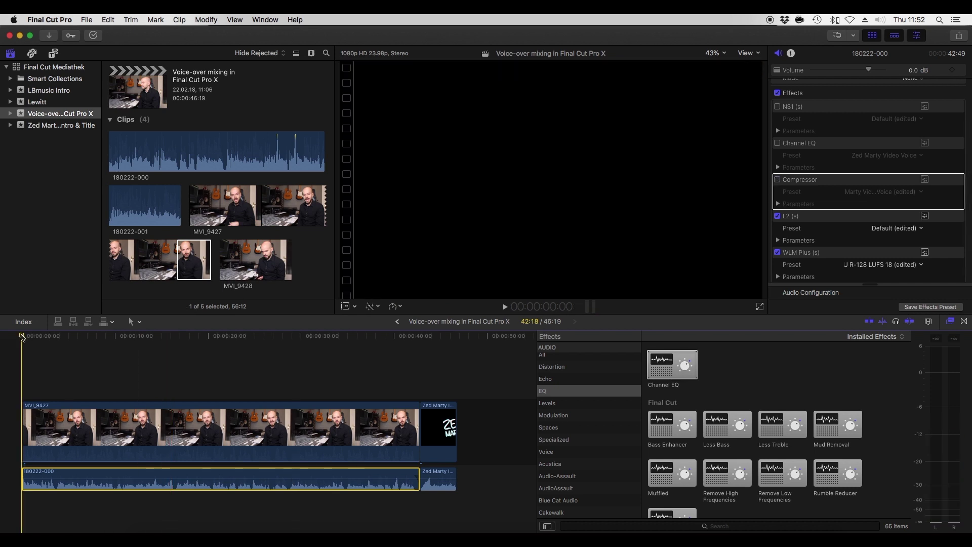
key(space)
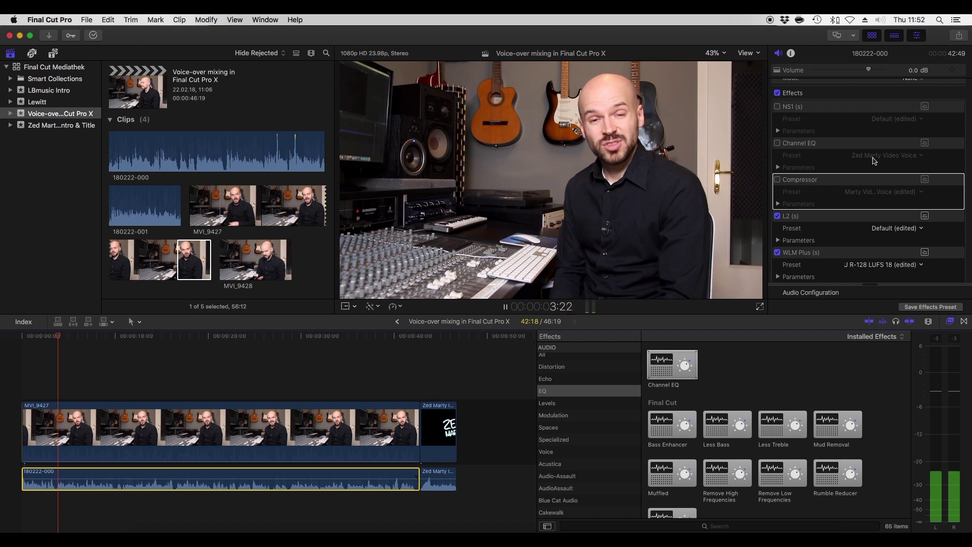
click(777, 107)
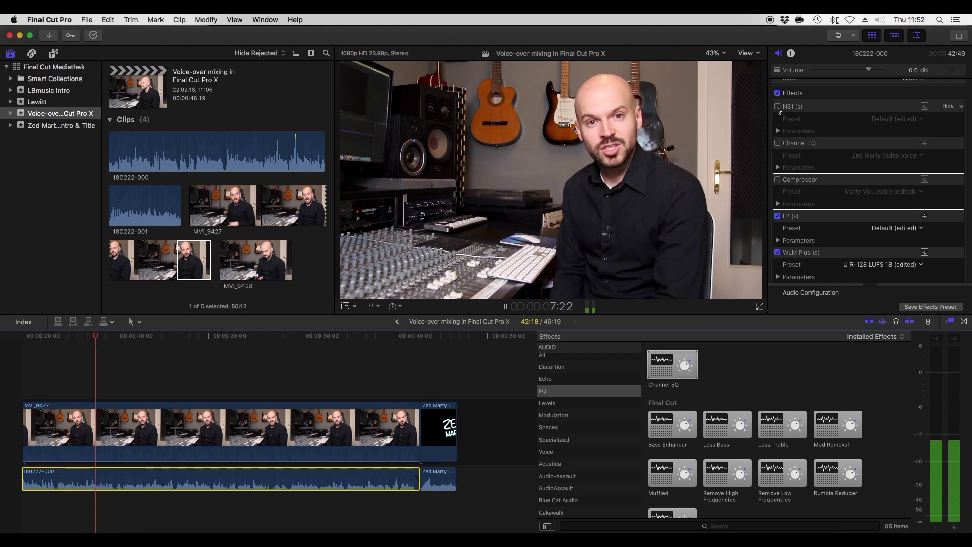
click(777, 142)
click(778, 180)
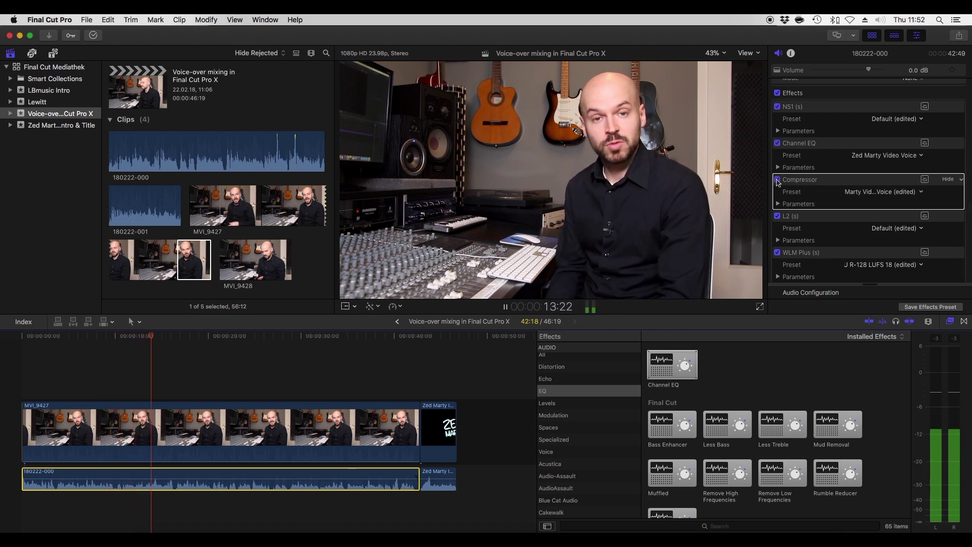
key(space)
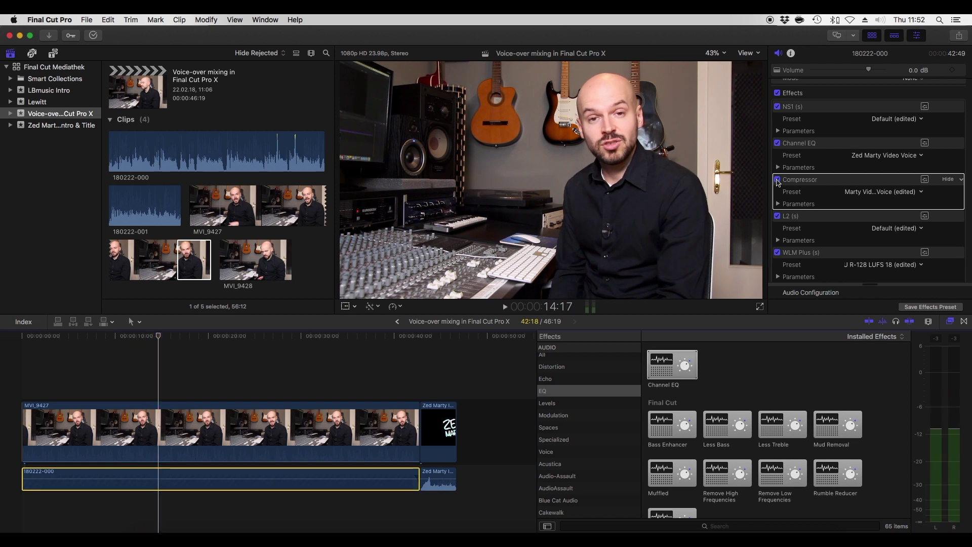